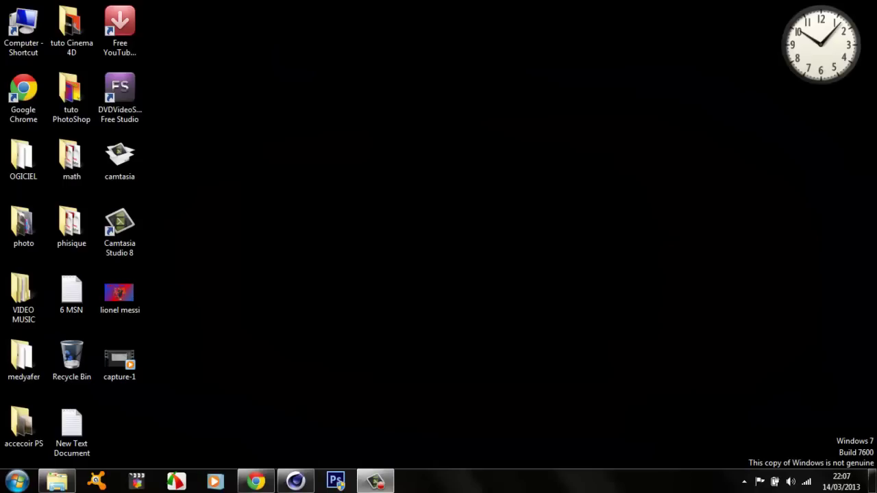
- Bring Cinema 4D to the front and create a new empty project, Untitled 2
left_click(295, 481)
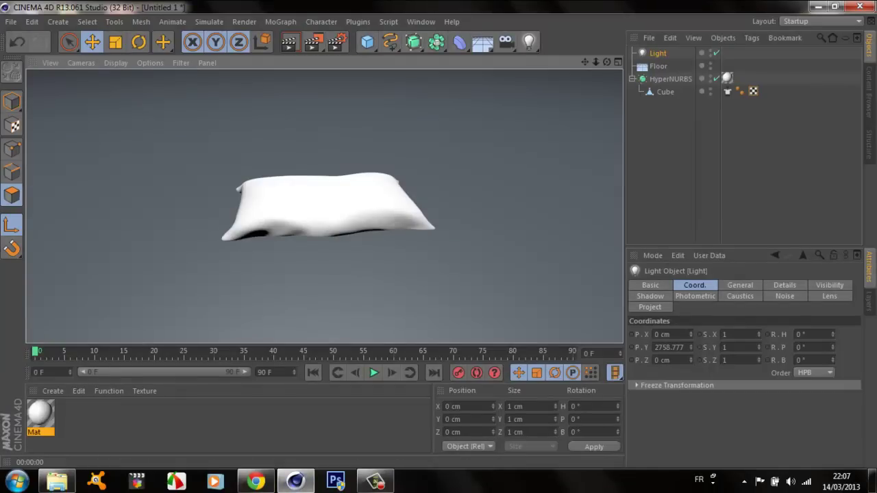
left_click(11, 21)
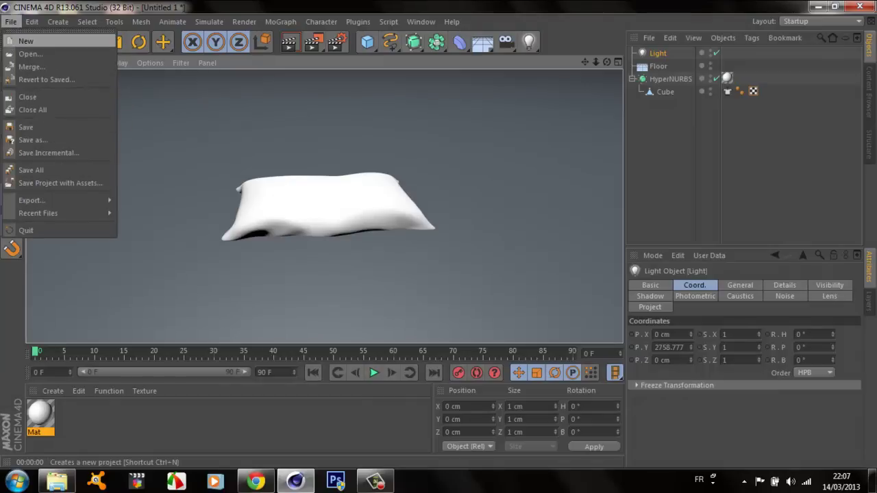
left_click(26, 41)
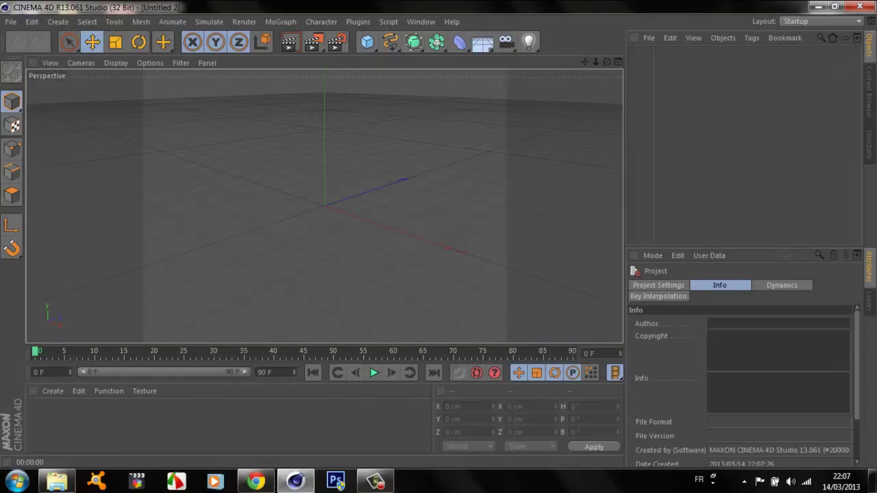
- Add a Cube and stretch it wide along X and deep along Z
left_click(368, 42)
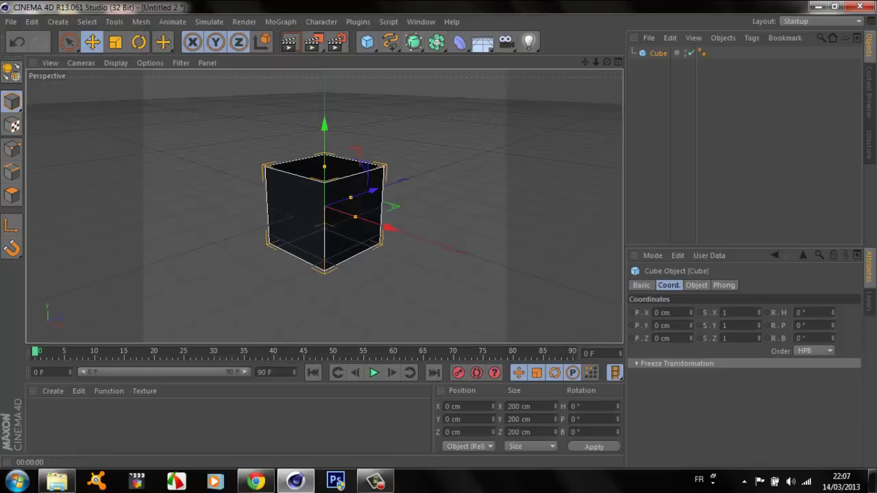
left_click_drag(355, 216, 424, 240)
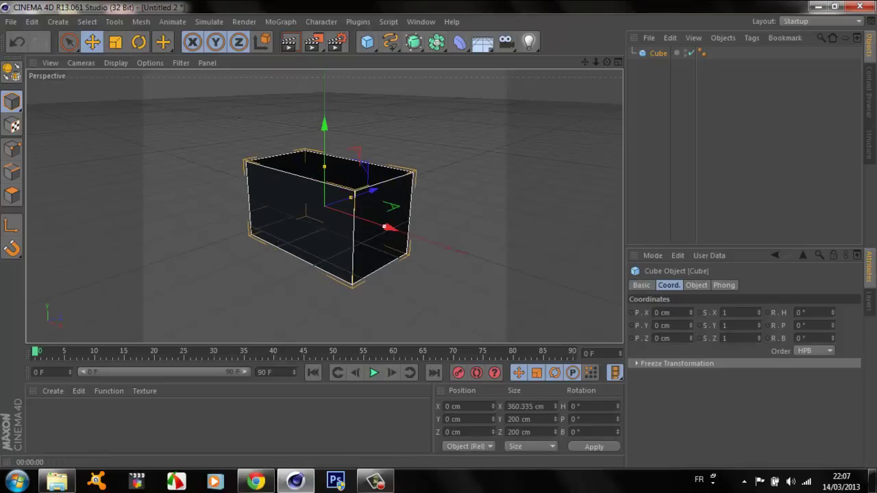
left_click_drag(350, 197, 410, 177)
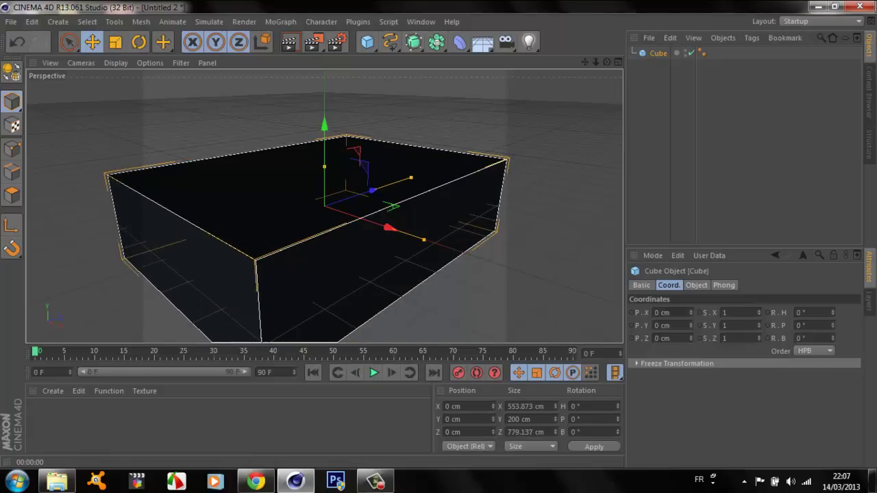
left_click_drag(595, 61, 579, 63)
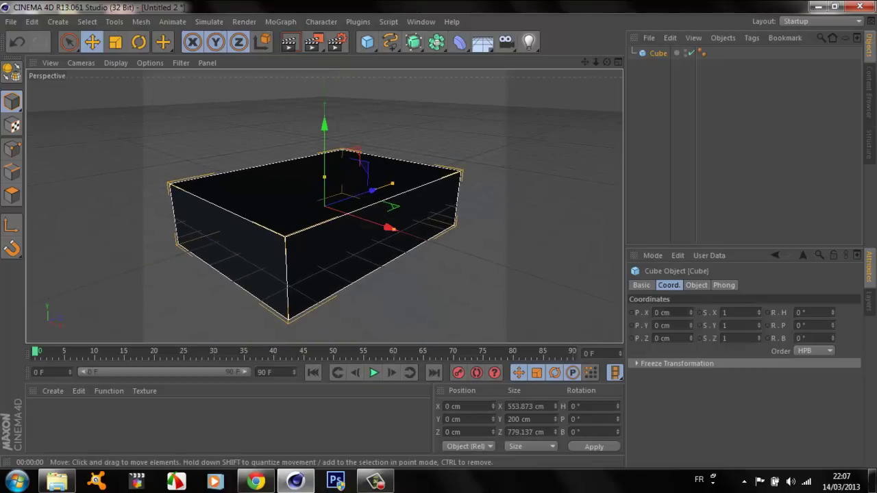
left_click_drag(392, 184, 399, 181)
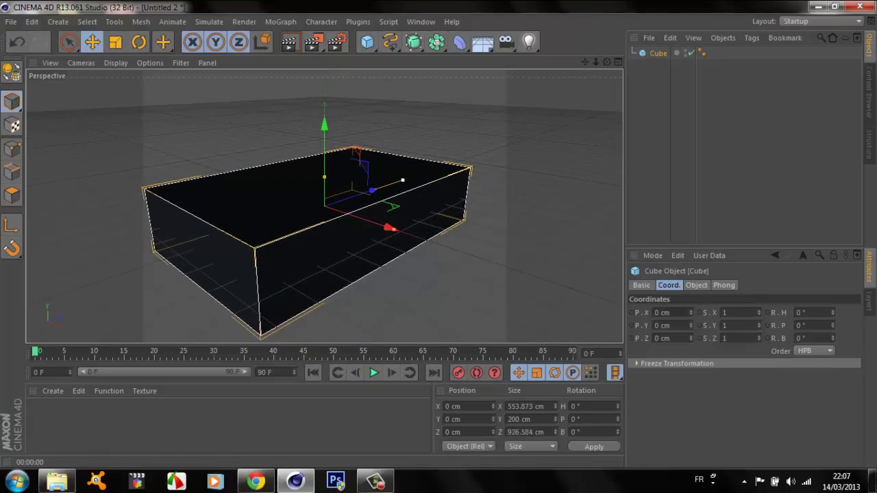
left_click_drag(596, 62, 586, 63)
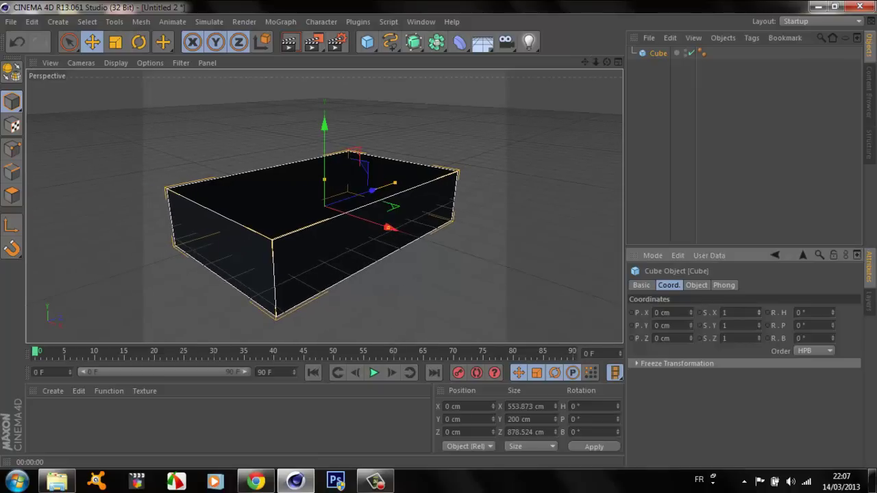
- Rotate the box 1° on H, scale X to 1.03 and raise it to Y 105 cm
left_click_drag(832, 312, 833, 308)
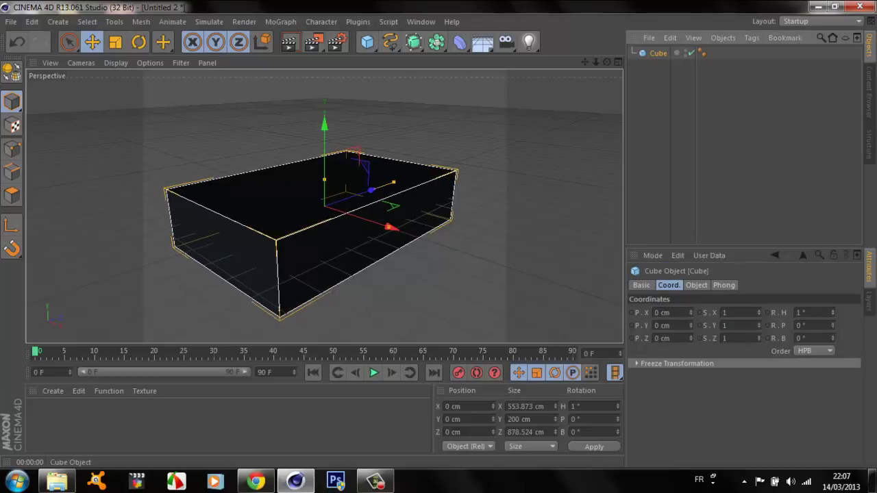
left_click(696, 285)
left_click(642, 286)
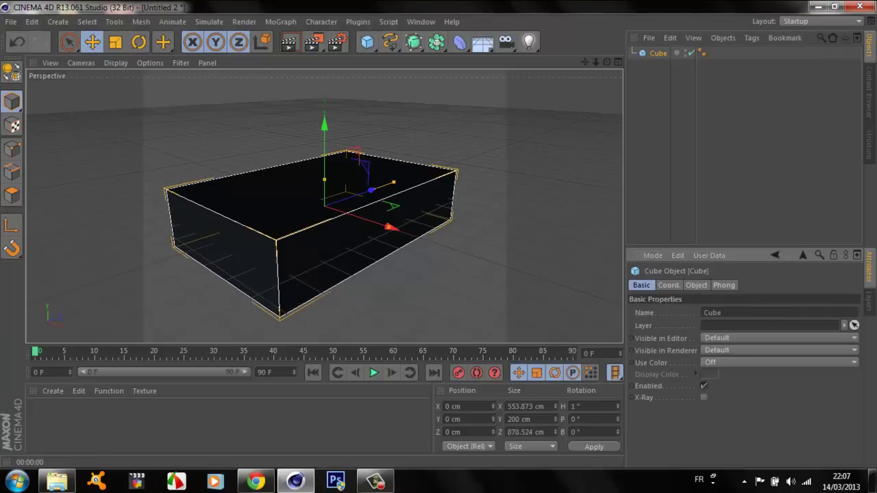
left_click(669, 285)
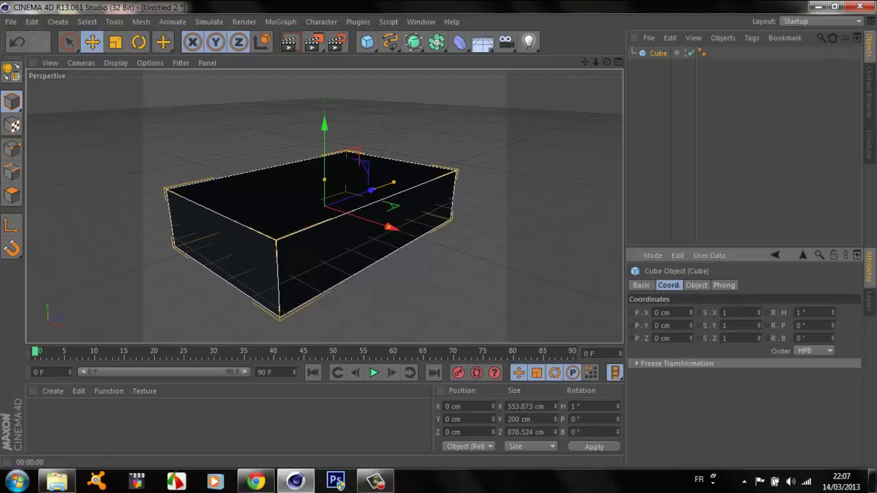
left_click_drag(759, 312, 758, 308)
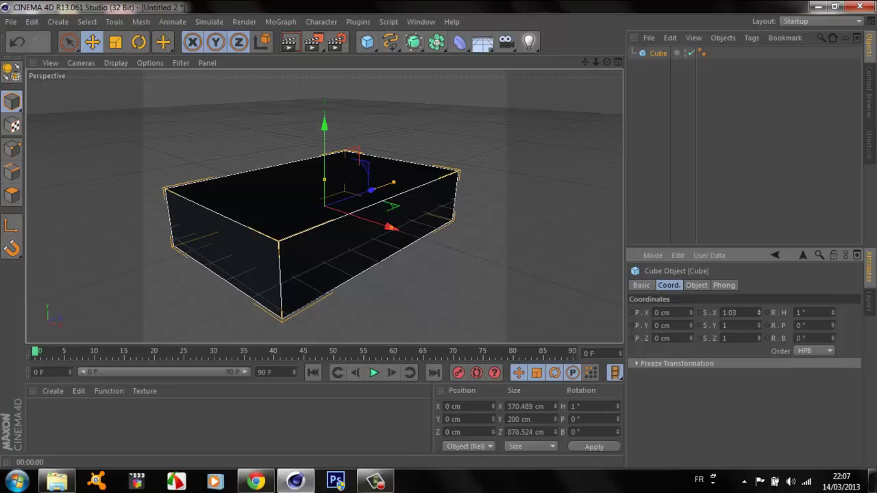
mouse_move(690, 326)
left_mouse_down()
mouse_move(690, 307)
mouse_move(690, 328)
left_mouse_up()
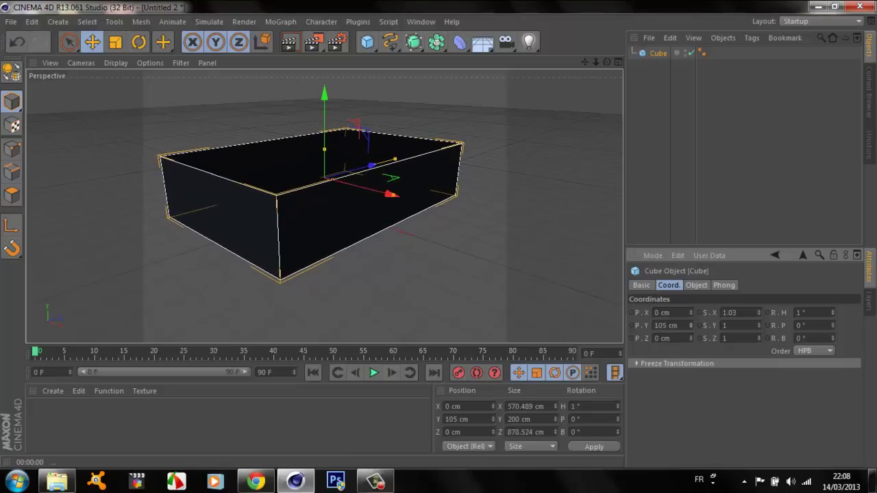
scroll(324, 206, "up", 2)
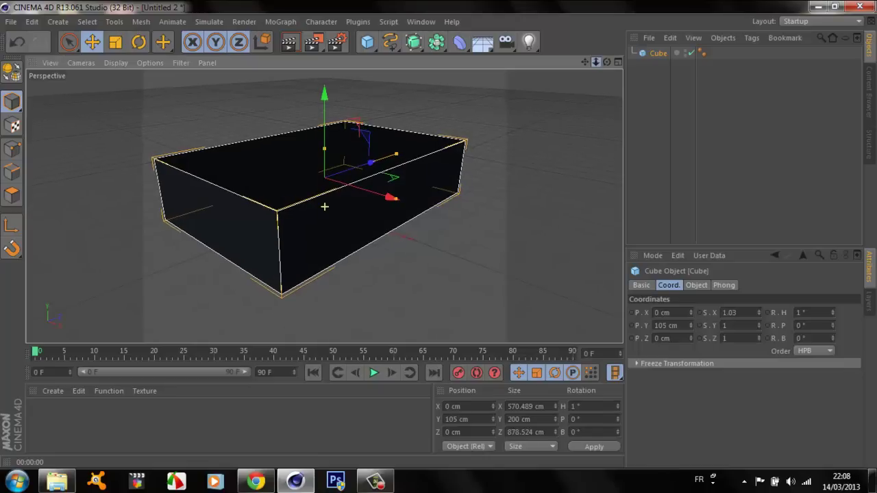
scroll(324, 206, "up", 2)
scroll(324, 206, "down", 2)
scroll(324, 206, "down", 1)
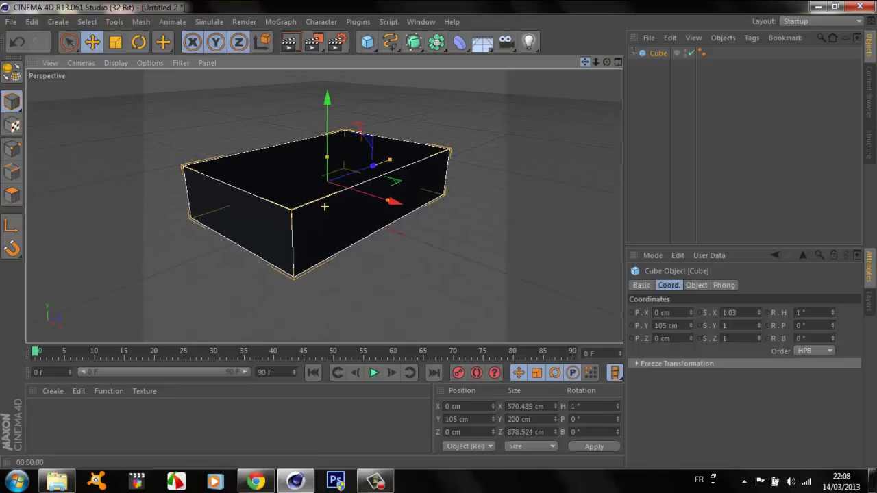
scroll(324, 206, "down", 1)
scroll(324, 207, "down", 1)
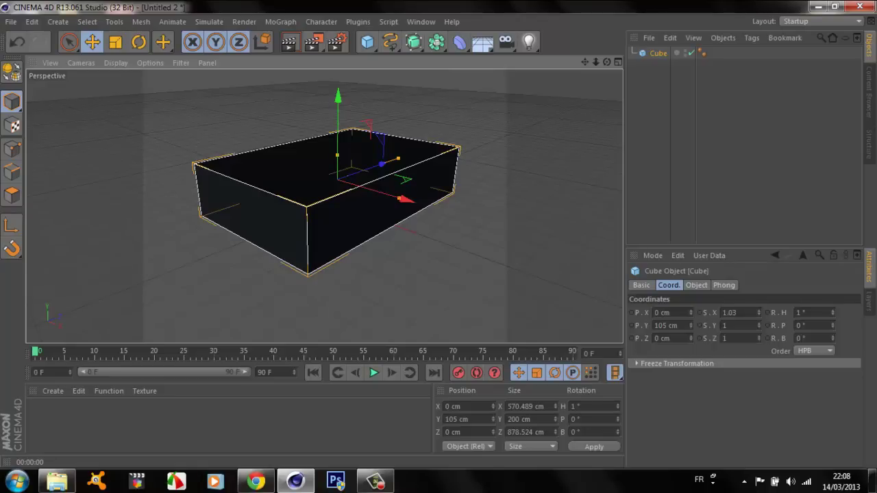
- Enlarge the box's X size slightly and subdivide it into 13 × 14 segments
left_click(696, 285)
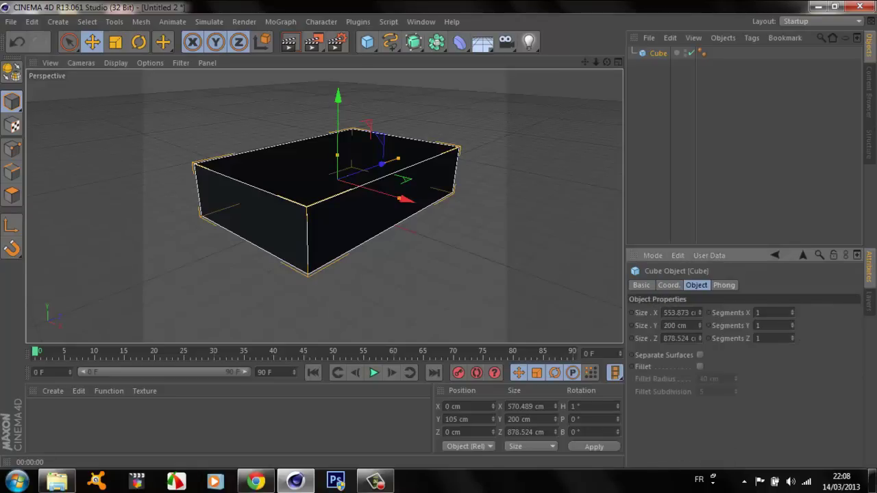
left_click_drag(699, 312, 699, 306)
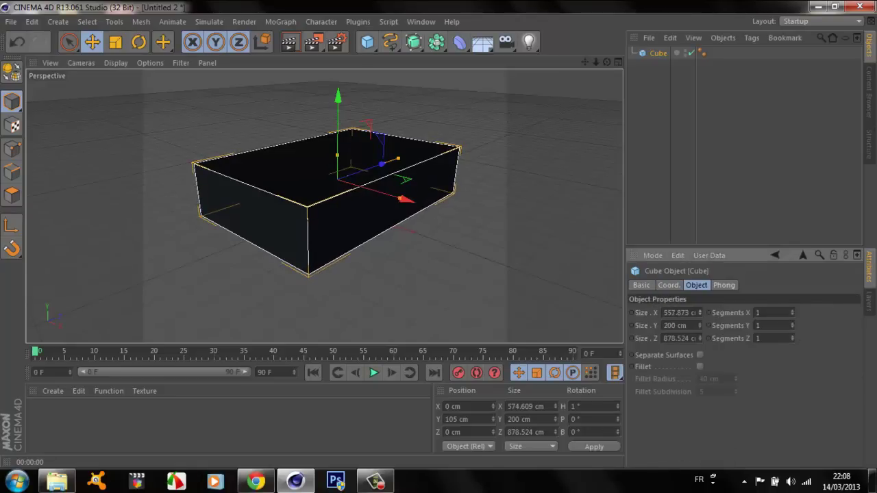
mouse_move(792, 312)
left_mouse_down()
mouse_move(792, 294)
mouse_move(792, 325)
left_mouse_up()
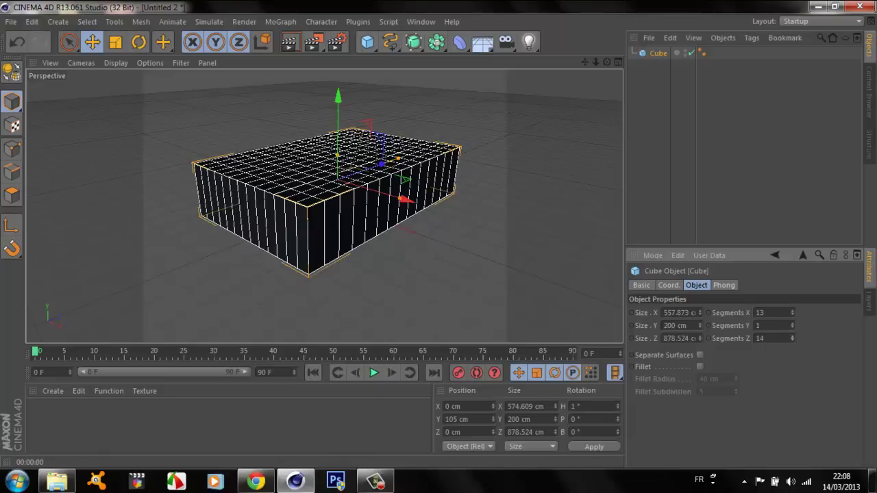
- Make the box an editable polygon object, then add and delete a spare cube
left_click(12, 71)
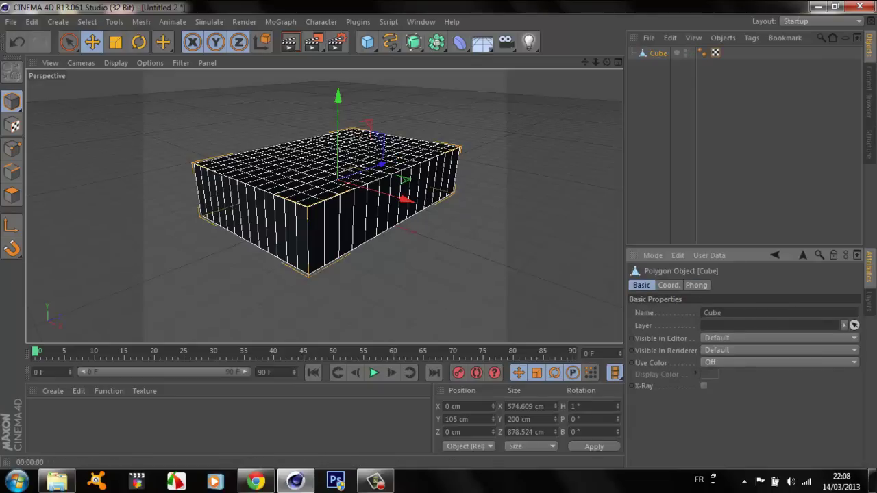
left_click(367, 42)
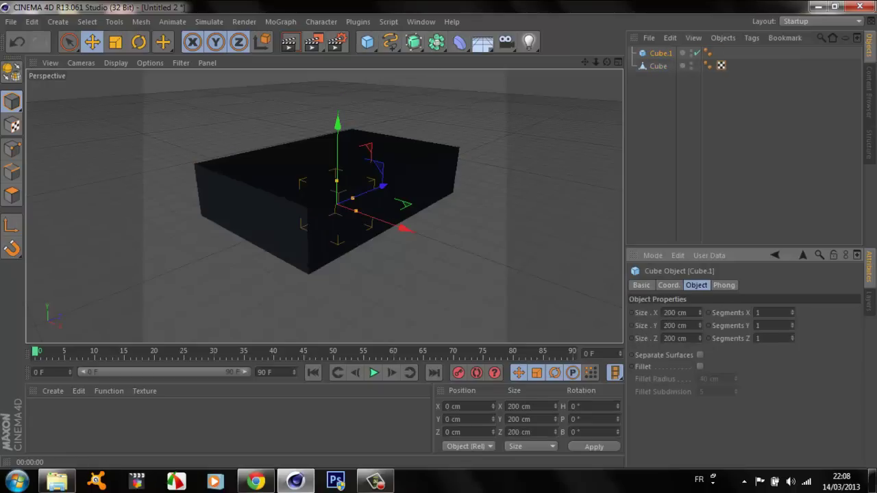
key("Delete")
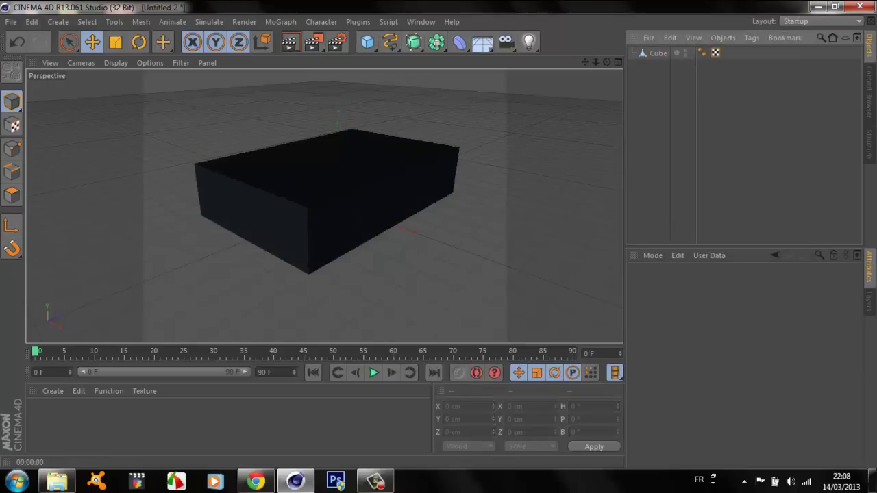
- Add a Sphere and nudge it up along Y in the four-view layout
left_click(367, 42)
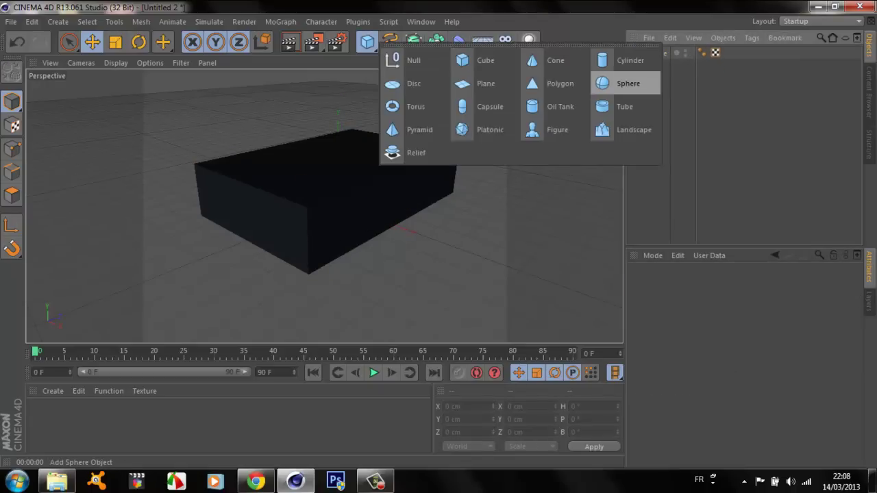
left_click(626, 82)
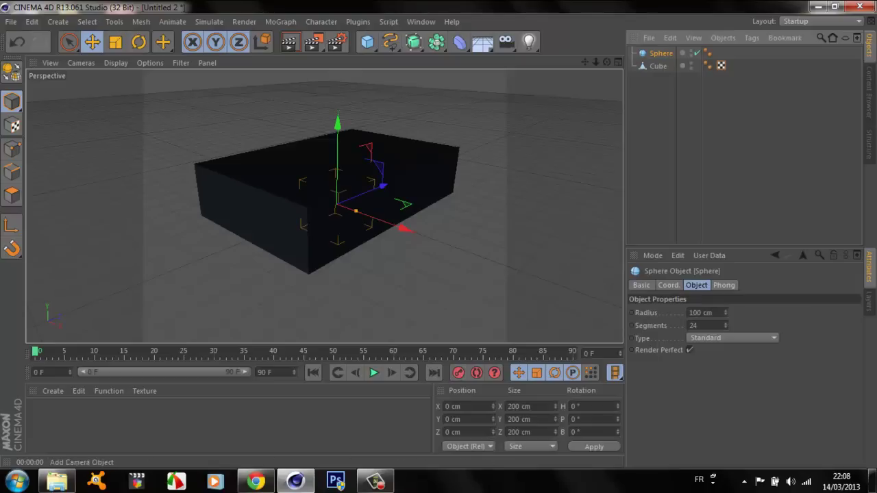
key("F5")
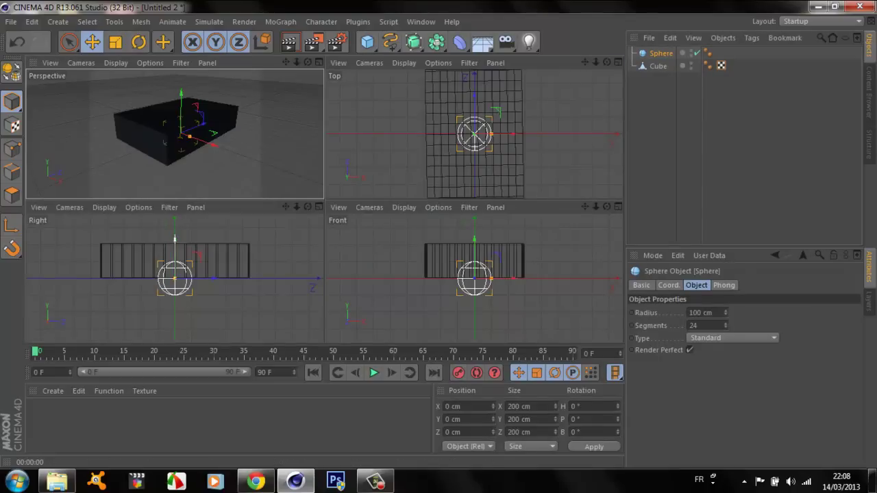
mouse_move(174, 264)
left_mouse_down()
mouse_move(175, 244)
mouse_move(174, 260)
left_mouse_up()
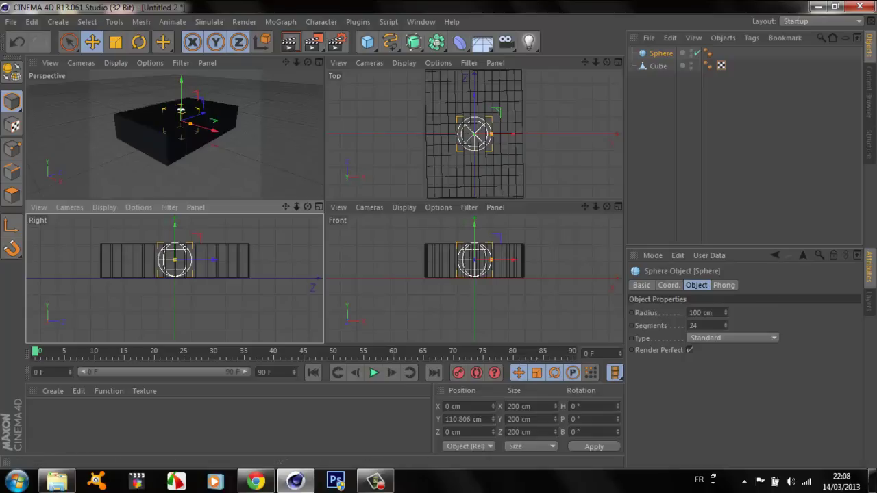
- Scale the sphere to X 2.8 and Y 0.89 and lower it to Y 106.985 cm
left_click(669, 285)
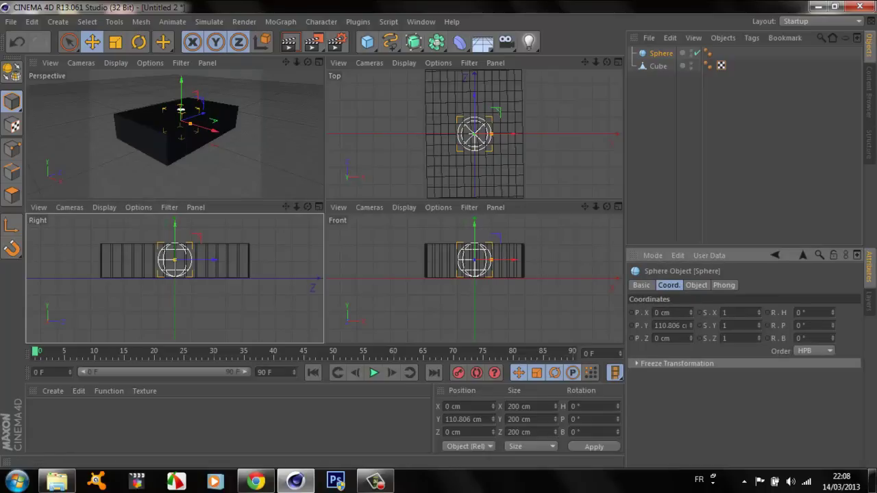
left_click_drag(492, 134, 520, 134)
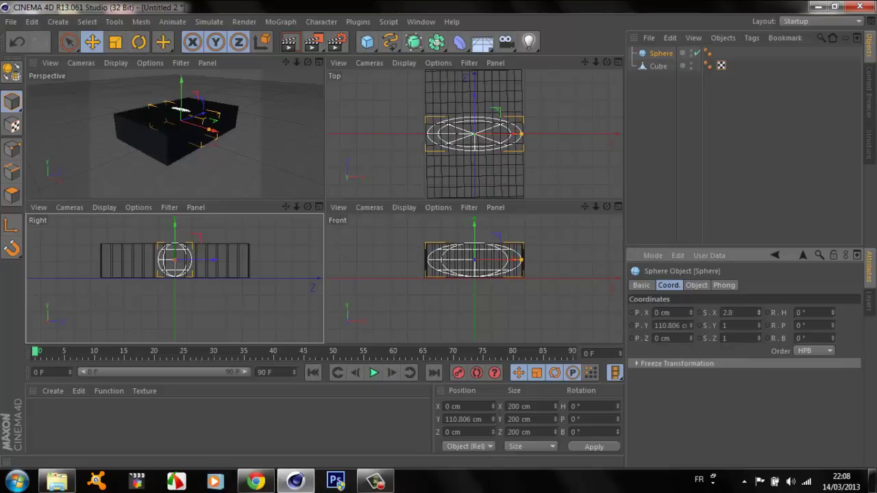
left_click_drag(475, 222, 474, 226)
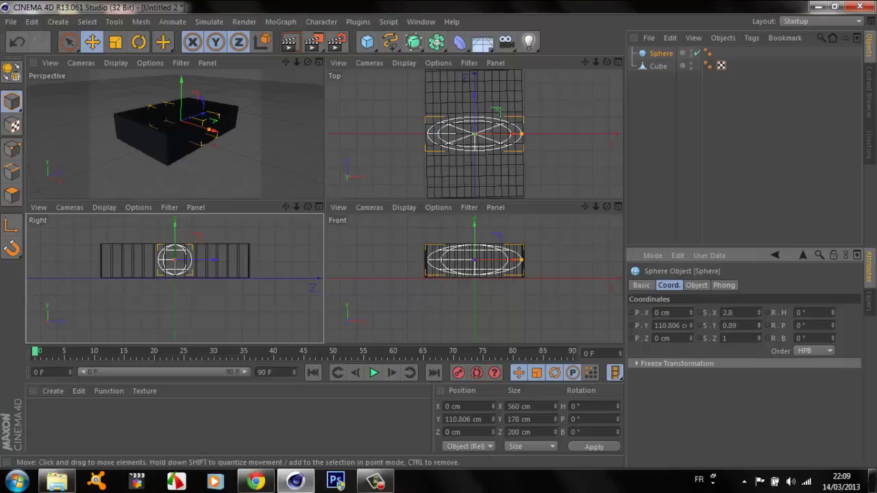
left_click_drag(474, 222, 474, 224)
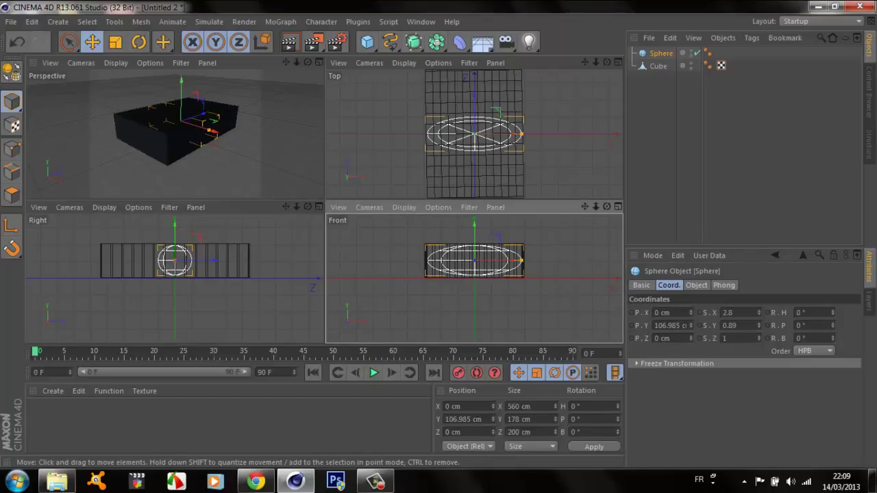
key("F1")
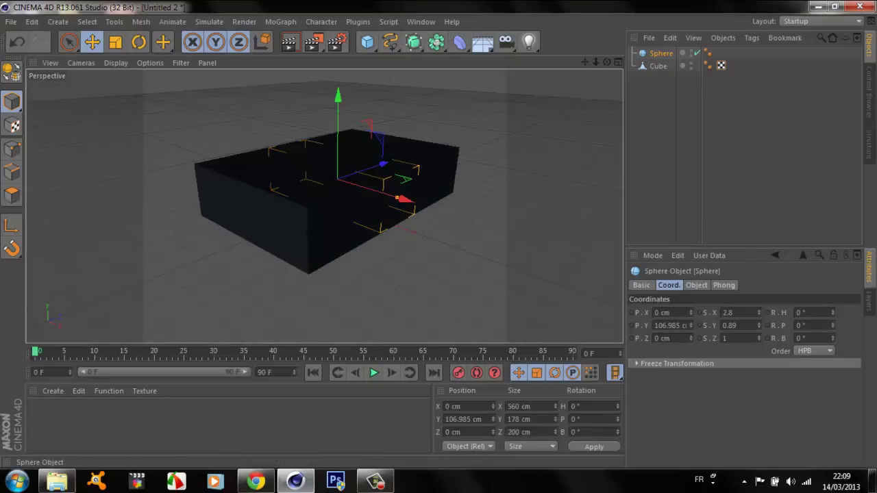
- Make the sphere editable, select it together with the Cube, and enter Polygon mode
key("c")
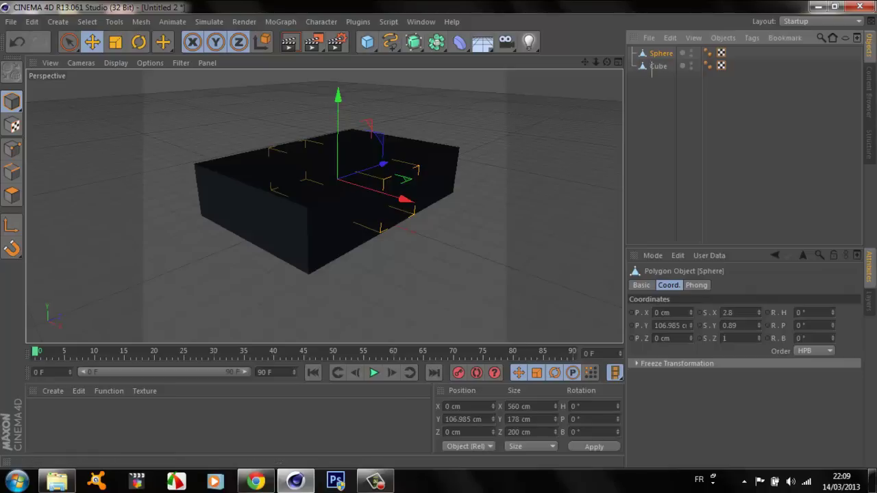
left_click(655, 66, "ctrl")
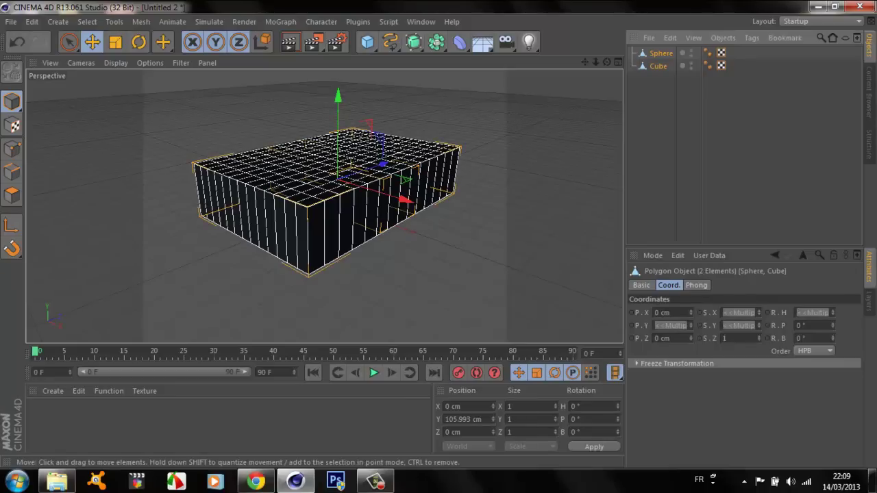
left_click(12, 196)
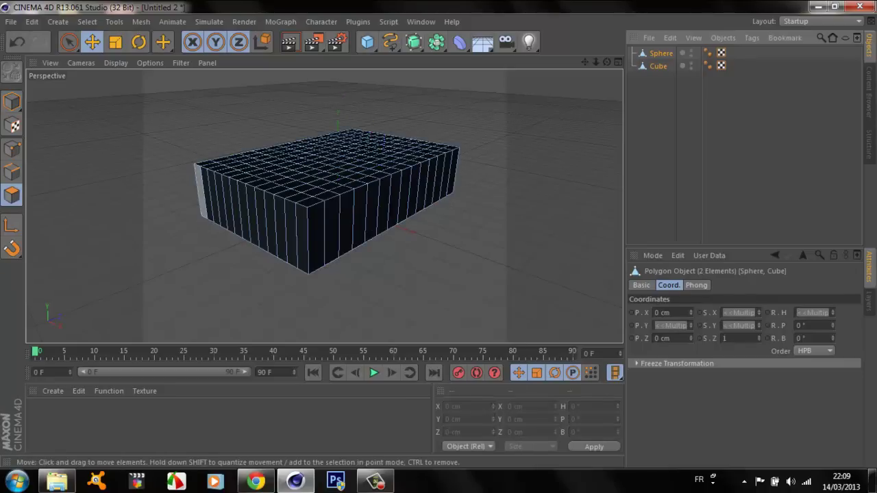
- Select the polygon strips along the box's left end and front face
left_click(202, 193)
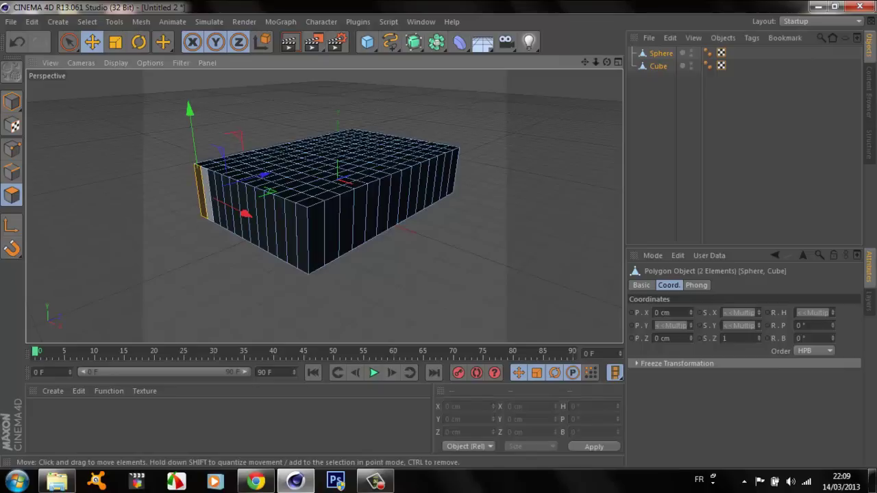
left_click(207, 195, "shift")
left_click(214, 198, "shift")
left_click(229, 202, "shift")
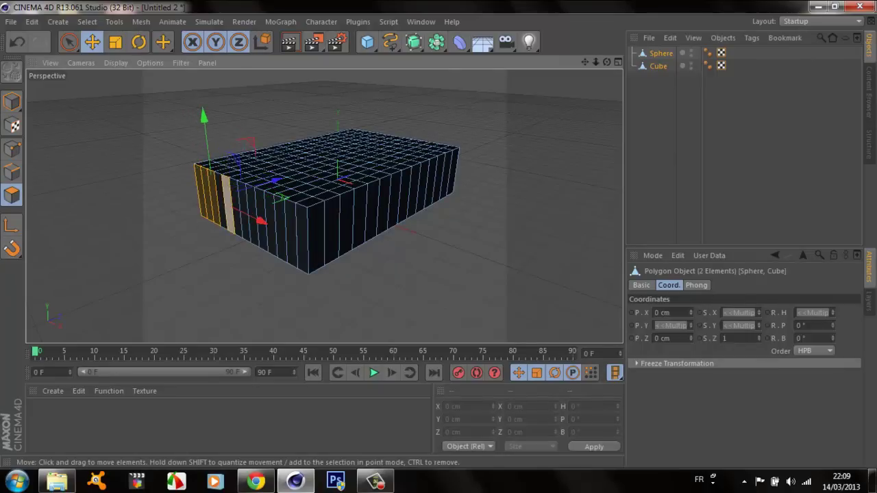
left_click(240, 209, "shift")
left_click(248, 213, "shift")
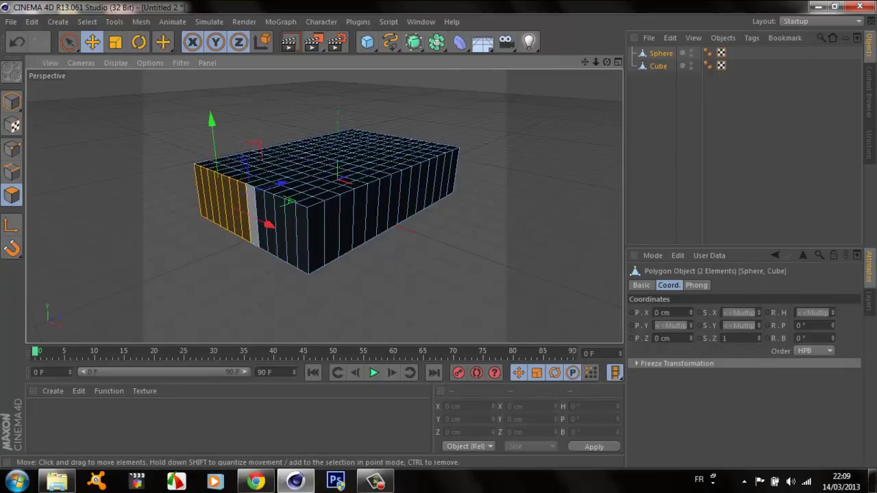
left_click(255, 214, "shift")
left_click(263, 214, "shift")
left_click(272, 216, "shift")
left_click(279, 219, "shift")
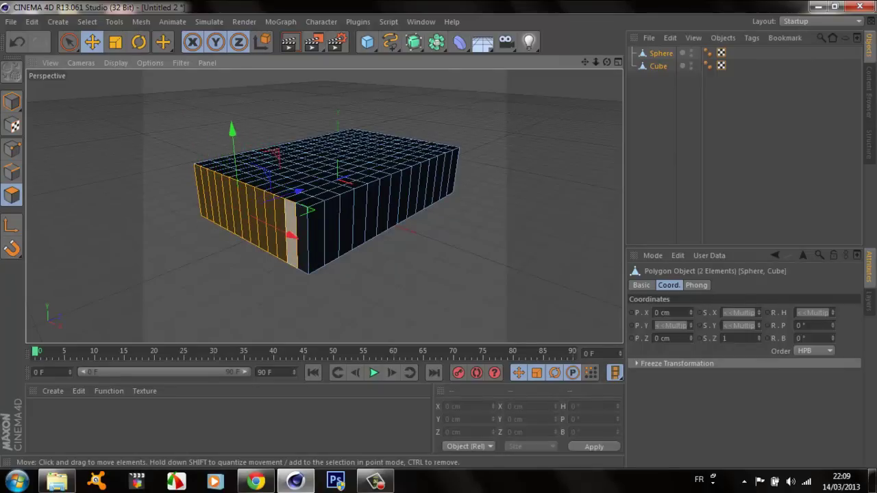
left_click(288, 221, "shift")
left_click(296, 223, "shift")
left_click(303, 236, "shift")
left_click(319, 230, "shift")
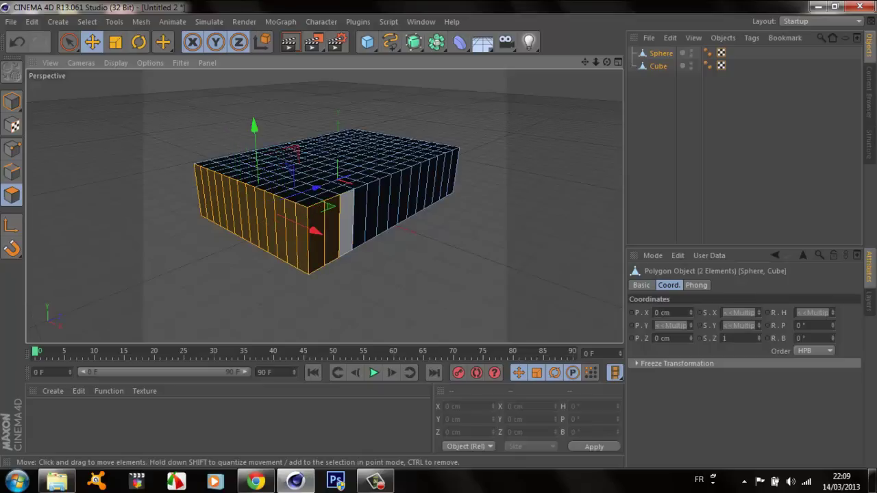
left_click(334, 224, "shift")
left_click(346, 225, "shift")
left_click(358, 220, "shift")
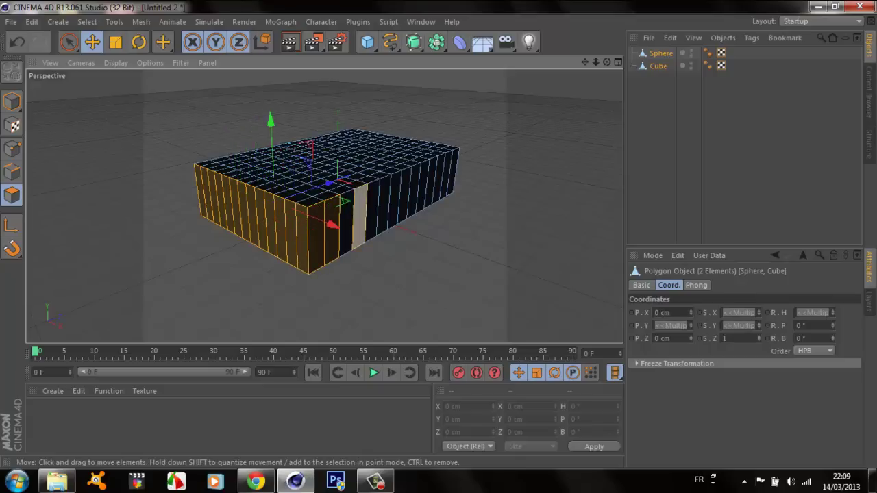
left_click(358, 219, "shift")
left_click(370, 215, "shift")
left_click(383, 209, "shift")
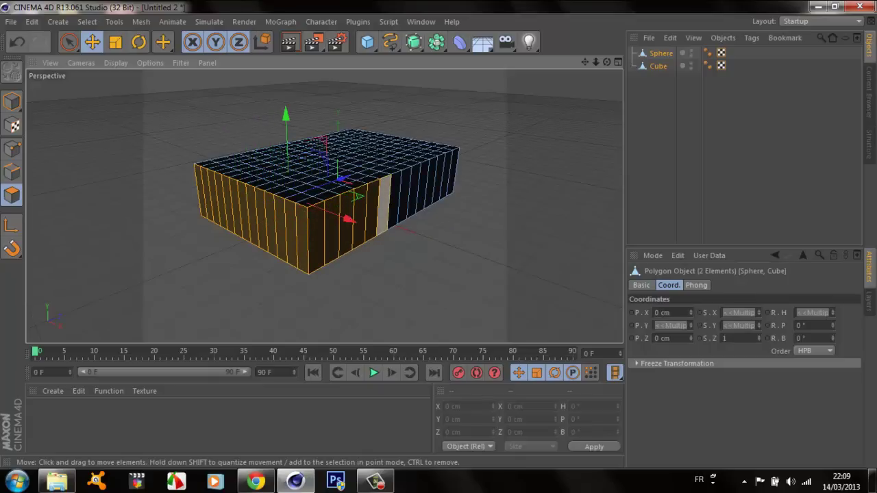
left_click(393, 205, "shift")
left_click(402, 203, "shift")
left_click(411, 199, "shift")
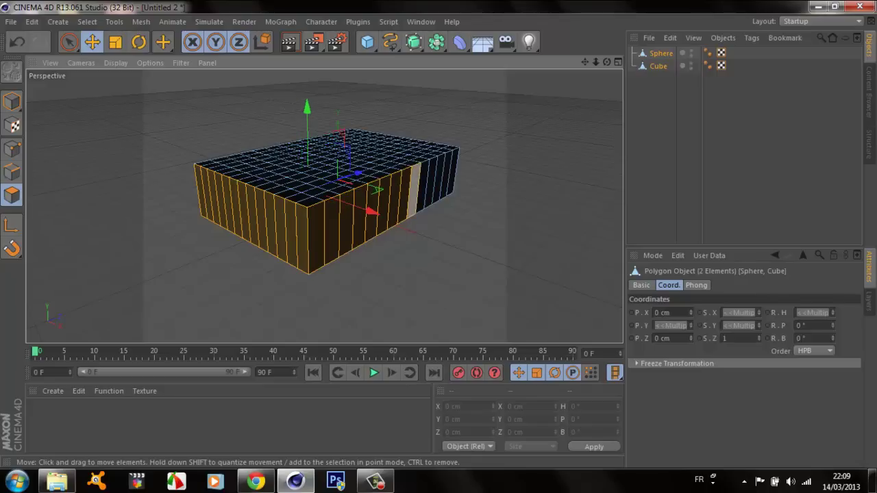
left_click(420, 195, "shift")
left_click(429, 192, "shift")
left_click(438, 188, "shift")
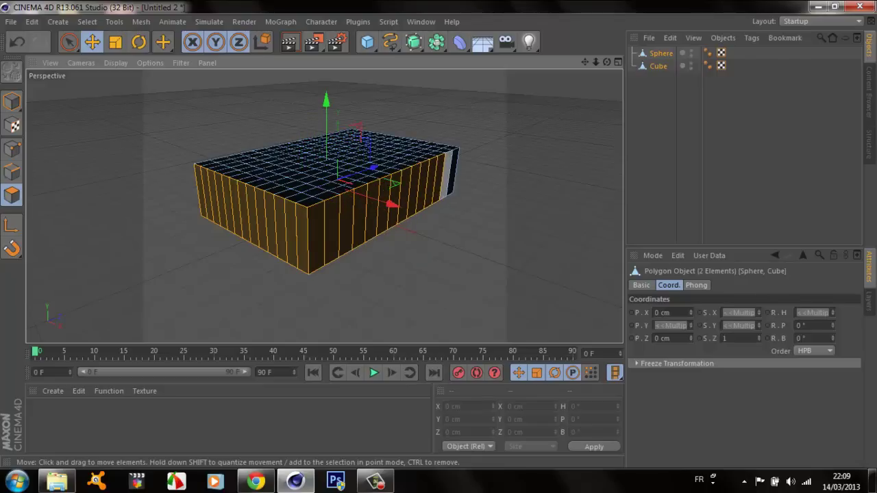
left_click(446, 185, "shift")
left_click(454, 180, "shift")
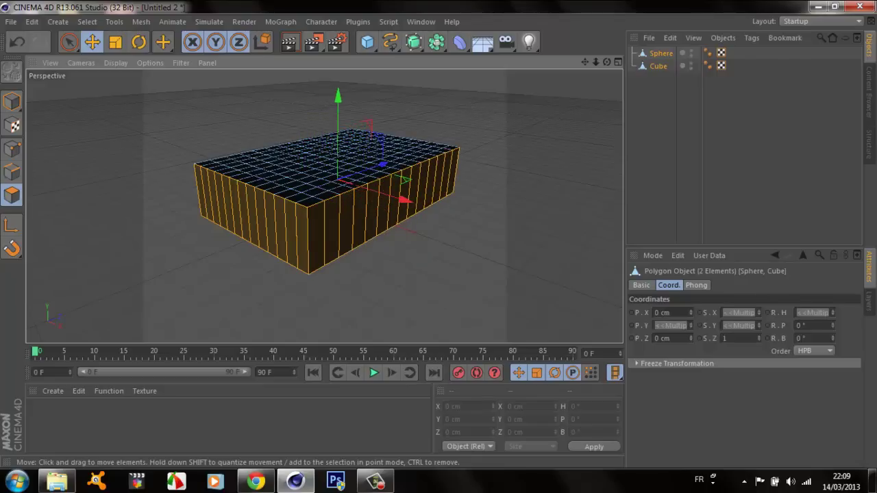
- Add the polygon strips on the box's remaining sides to the selection
left_click_drag(324, 206, 327, 204, "alt")
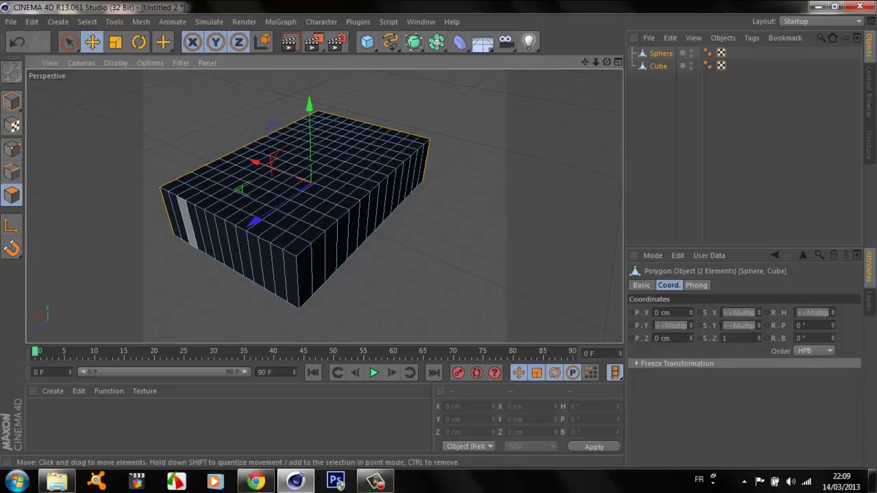
left_click(169, 206, "shift")
left_click(181, 216, "shift")
left_click(187, 221, "shift")
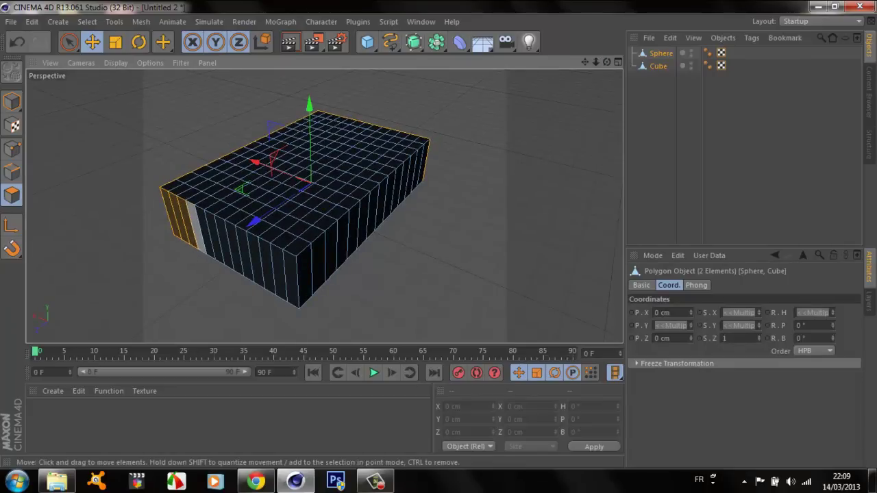
left_click(197, 226, "shift")
left_click(206, 232, "shift")
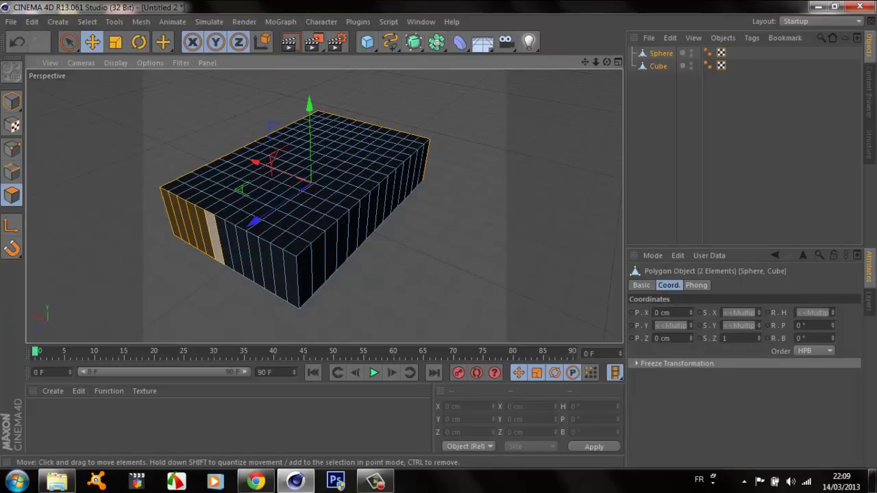
left_click(216, 237, "shift")
left_click(225, 242, "shift")
left_click(236, 249, "shift")
left_click(245, 253, "shift")
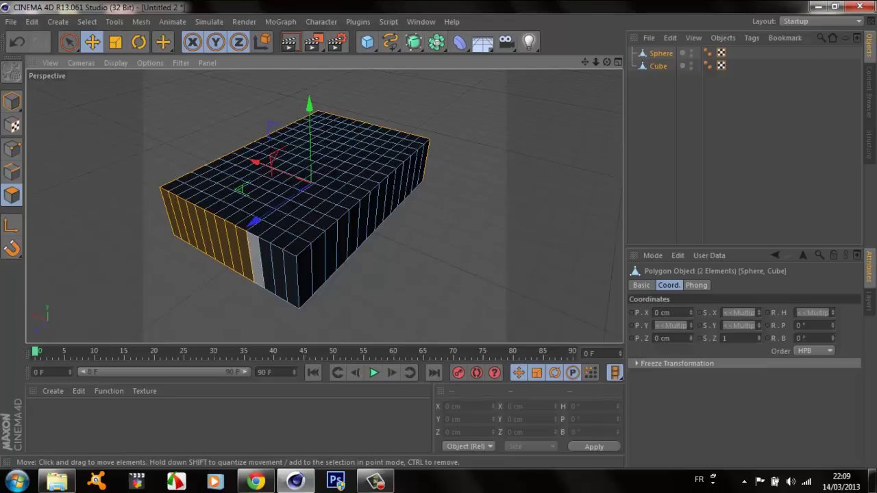
left_click(254, 260, "shift")
left_click(266, 264, "shift")
left_click(275, 270, "shift")
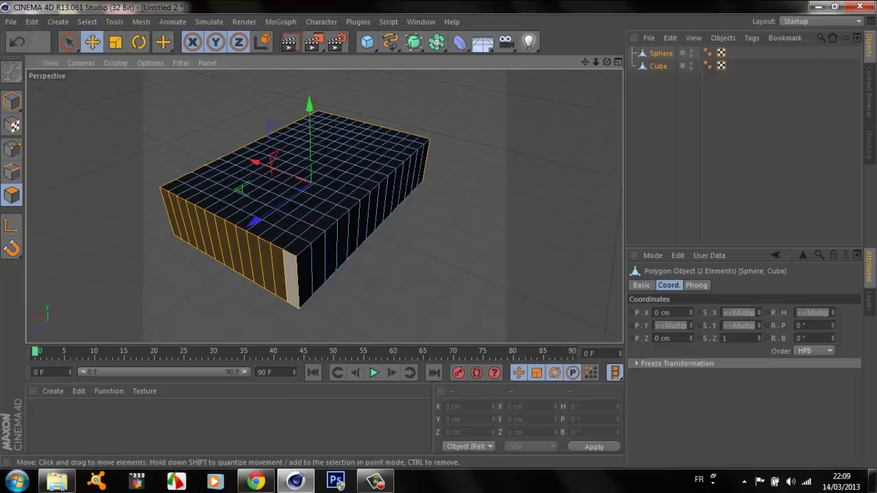
left_click(284, 275, "shift")
left_click(294, 280, "shift")
left_click(317, 260, "shift")
left_click(330, 251, "shift")
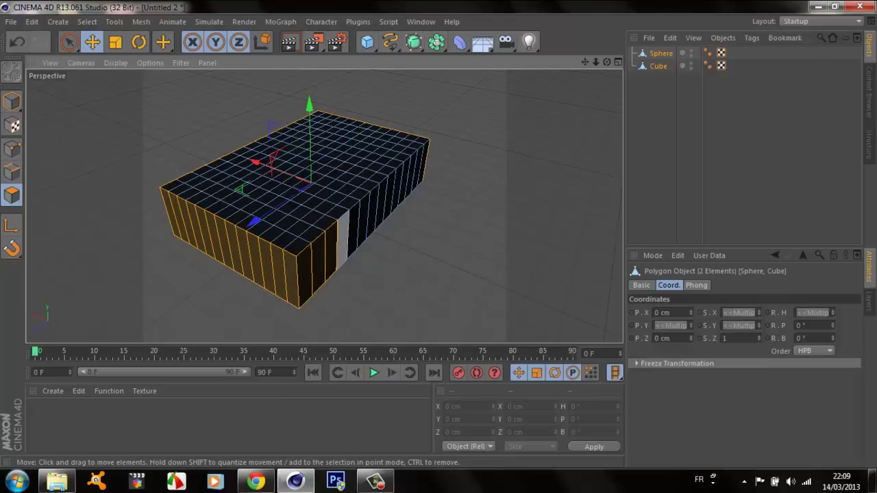
left_click(341, 242, "shift")
left_click(353, 232, "shift")
left_click(363, 222, "shift")
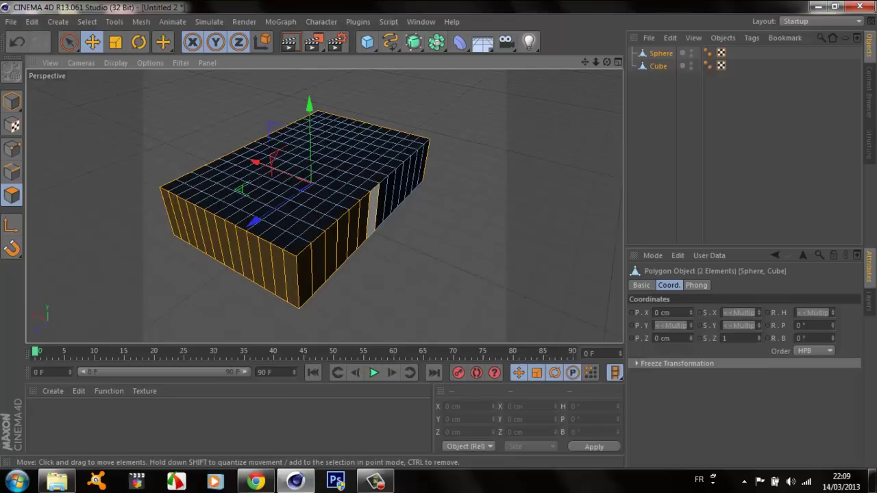
left_click(373, 212, "shift")
left_click(383, 203, "shift")
left_click(389, 195, "shift")
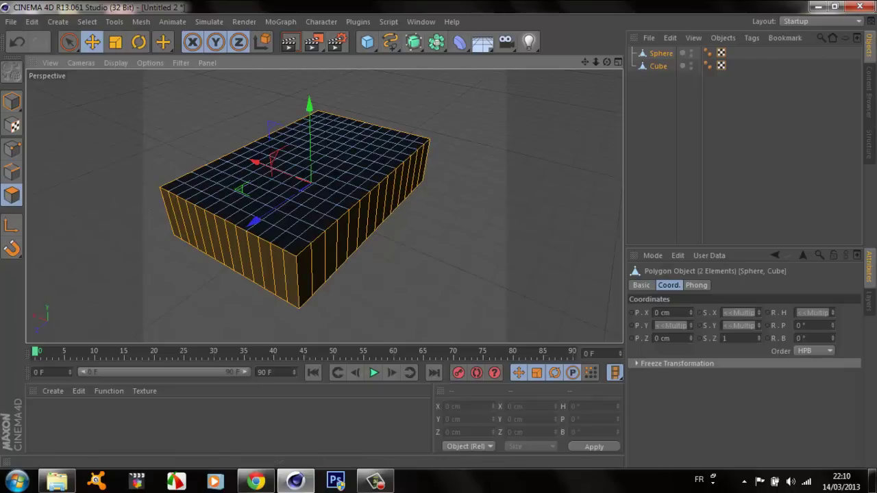
left_click_drag(312, 267, 329, 205, "alt")
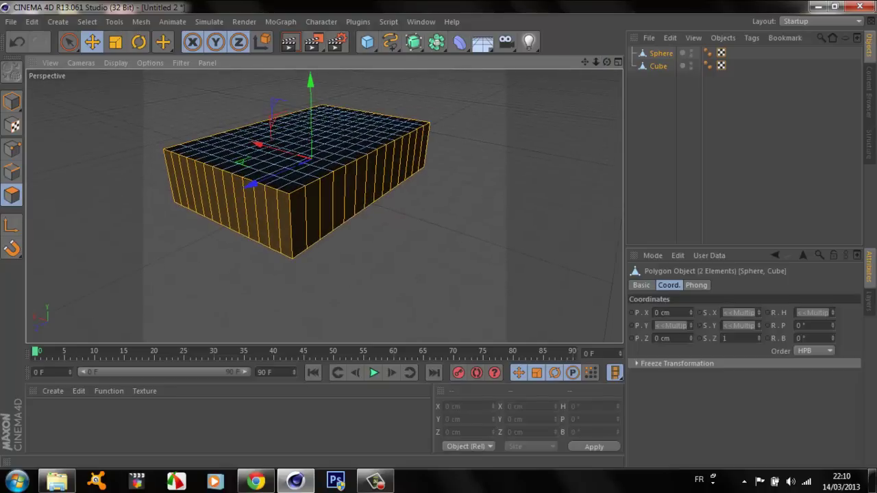
- Give the Cube a Cloth tag and the Sphere a Cloth Collider tag
left_click(376, 482)
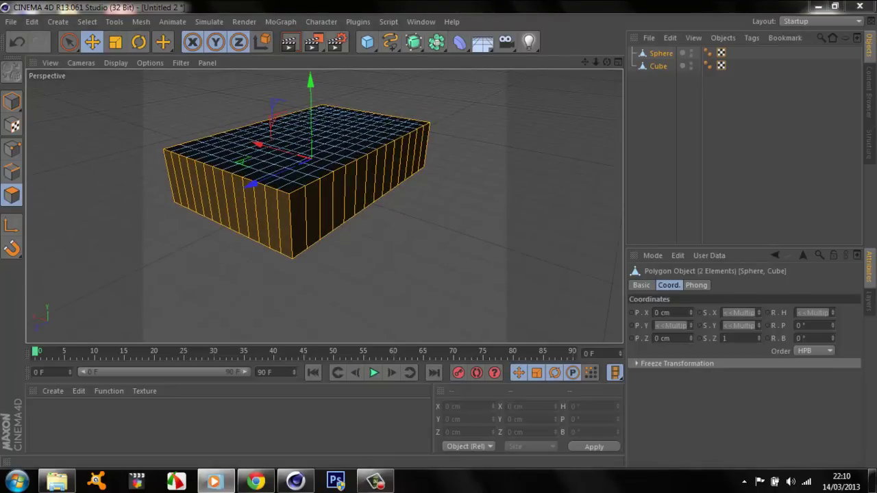
left_click(658, 66)
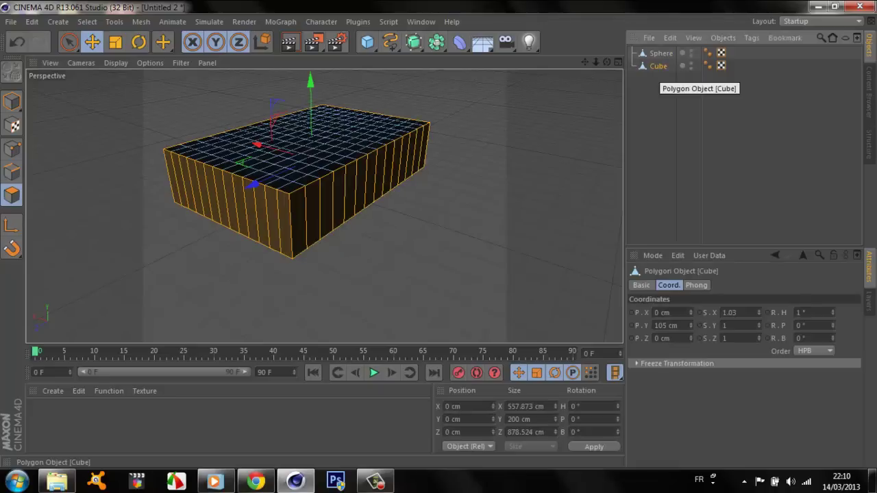
right_click(658, 66)
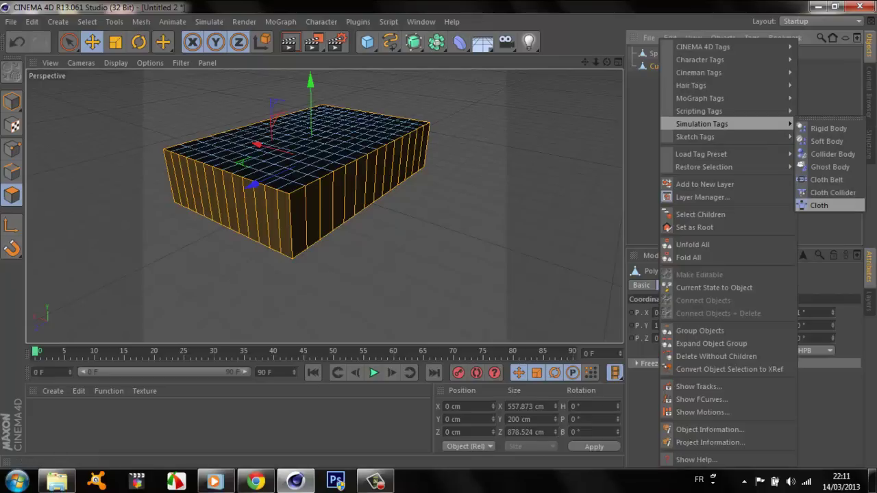
left_click(819, 205)
right_click(668, 53)
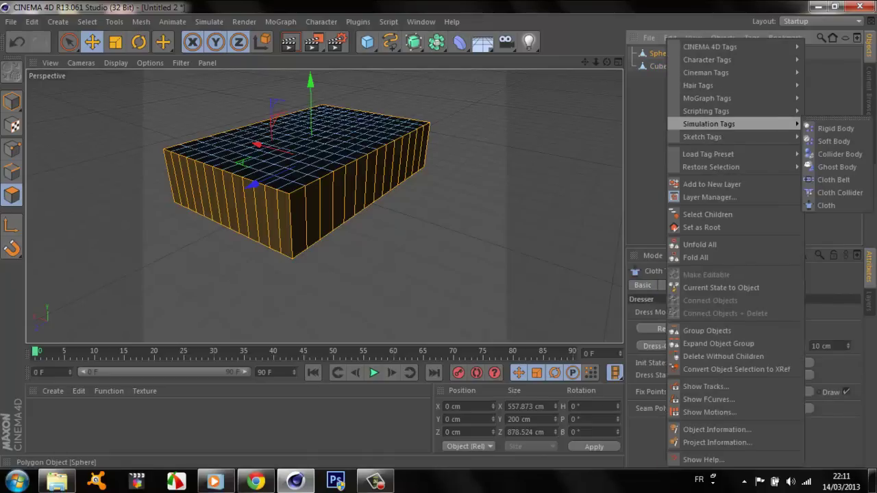
left_click(840, 192)
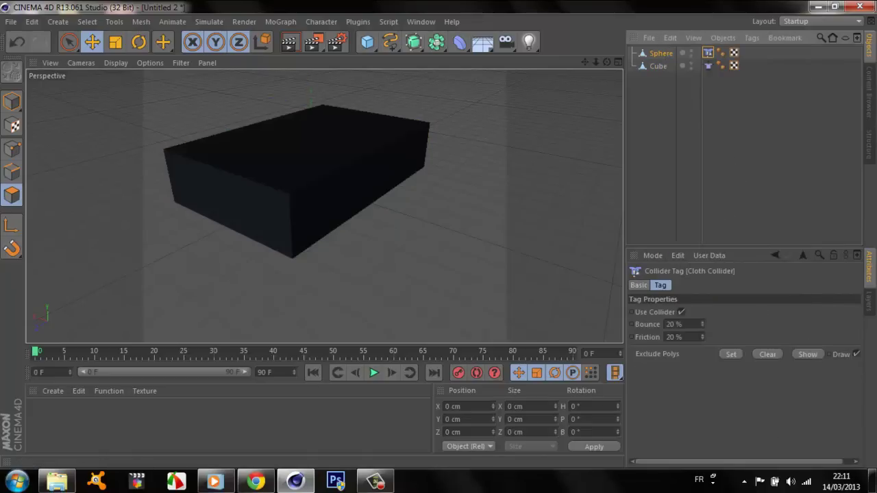
left_click(661, 53)
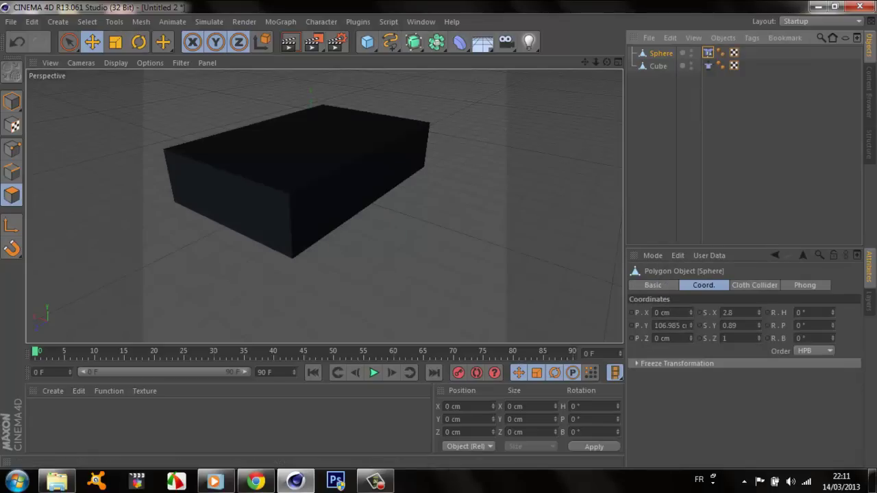
left_click(295, 192)
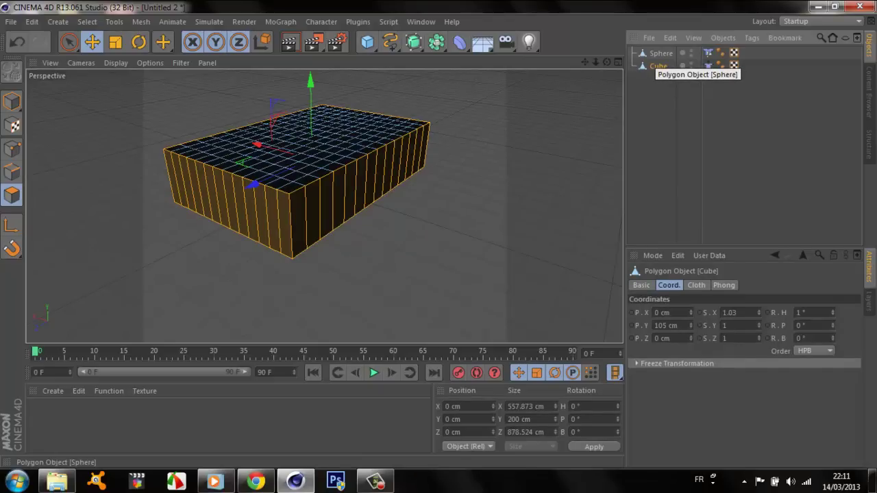
- In the Cube's Cloth tag, enable Dress Mode and run Dress-O-matic to inflate it
left_click(708, 65)
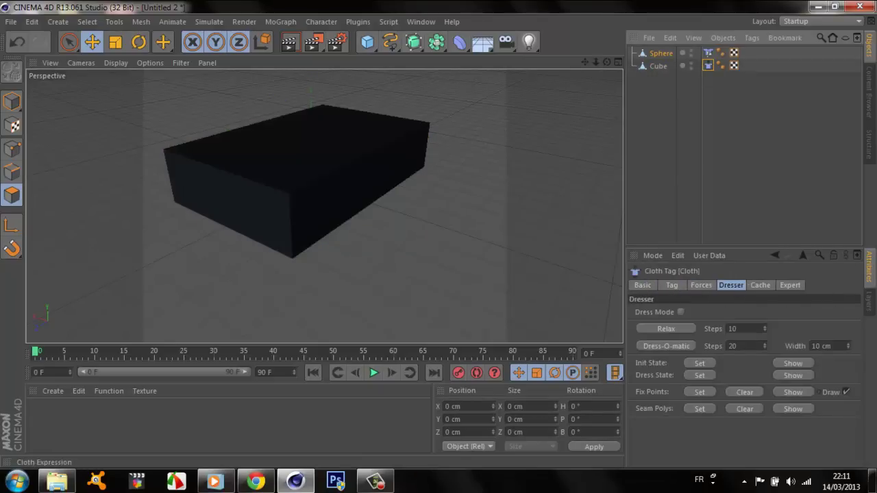
left_click(680, 312)
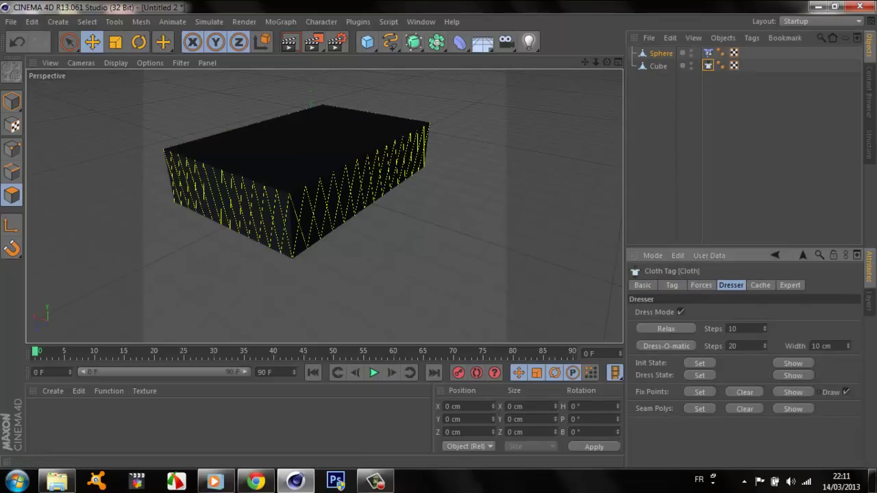
left_click(666, 346)
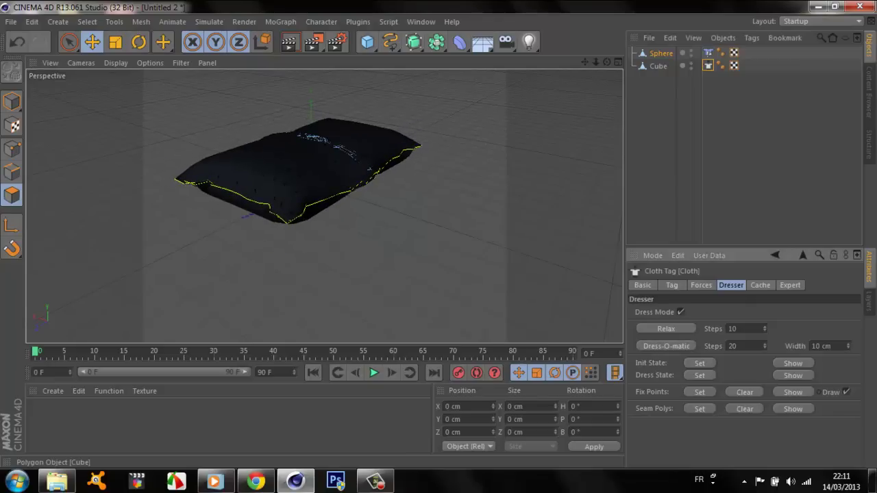
- Delete the Sphere from the scene
left_click(661, 53)
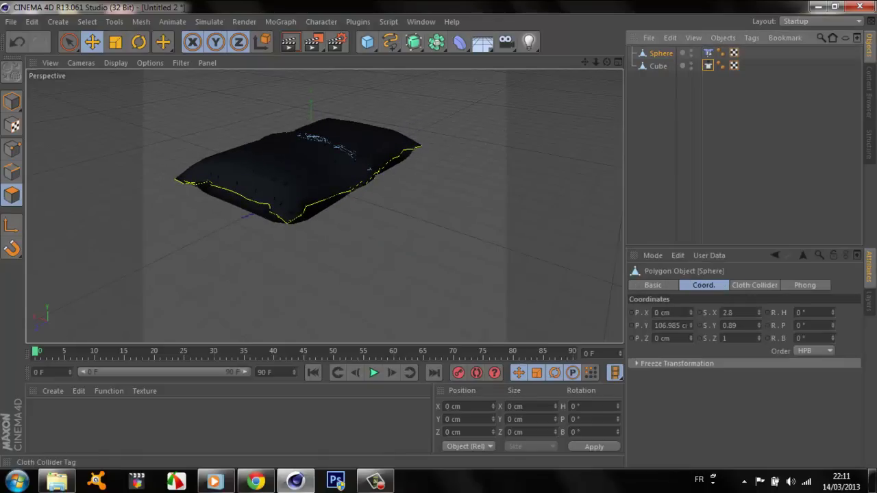
left_click(708, 53)
left_click(661, 53)
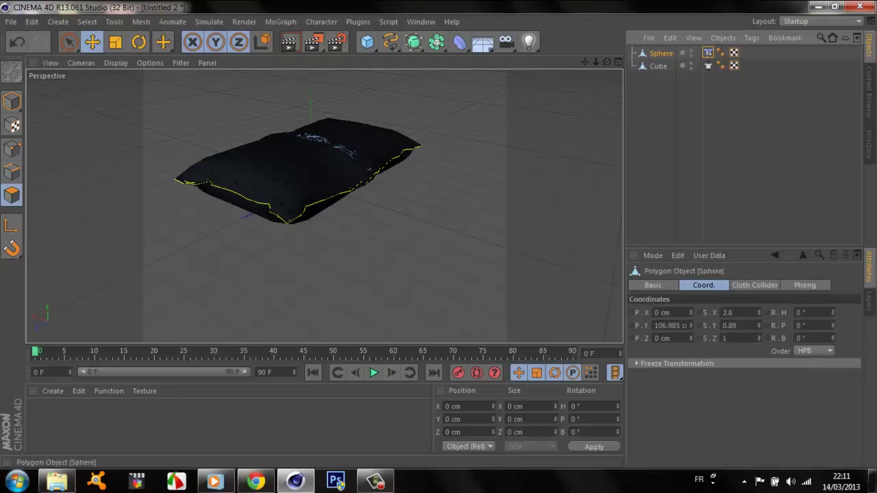
key("Delete")
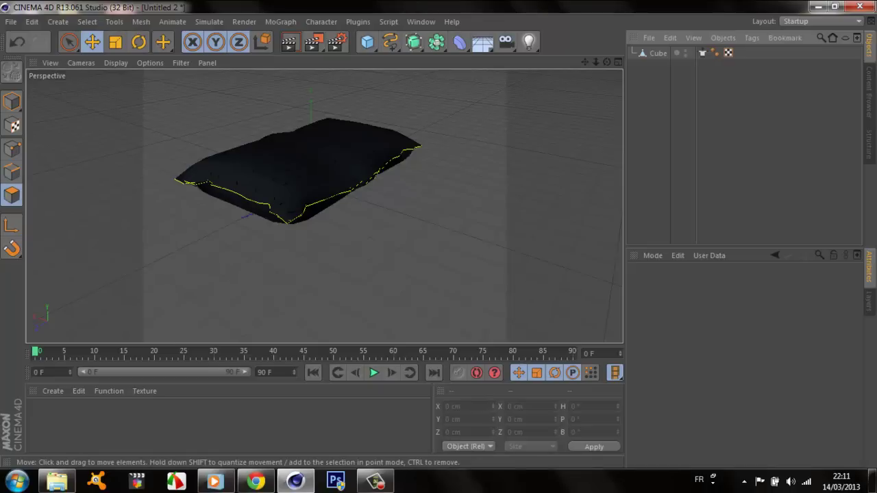
- Render a preview of the pillow, then orbit to a near-front view
left_click(289, 42)
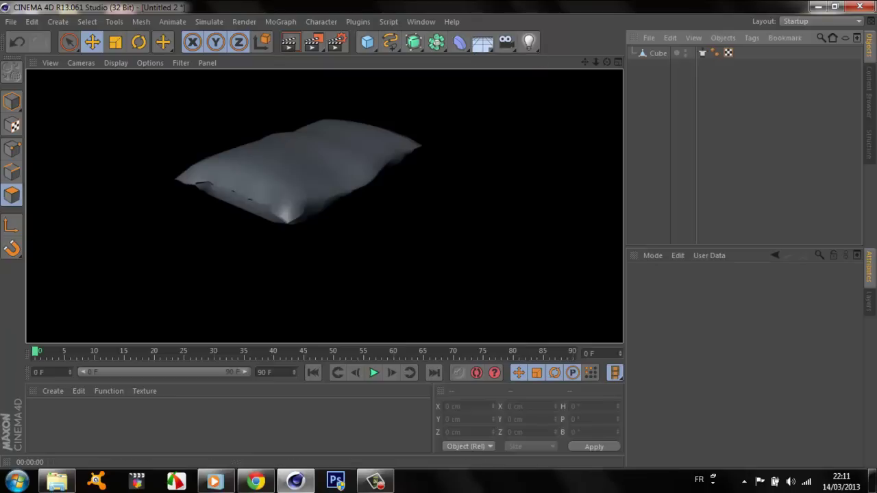
left_click(324, 205)
left_click_drag(325, 205, 336, 206, "alt")
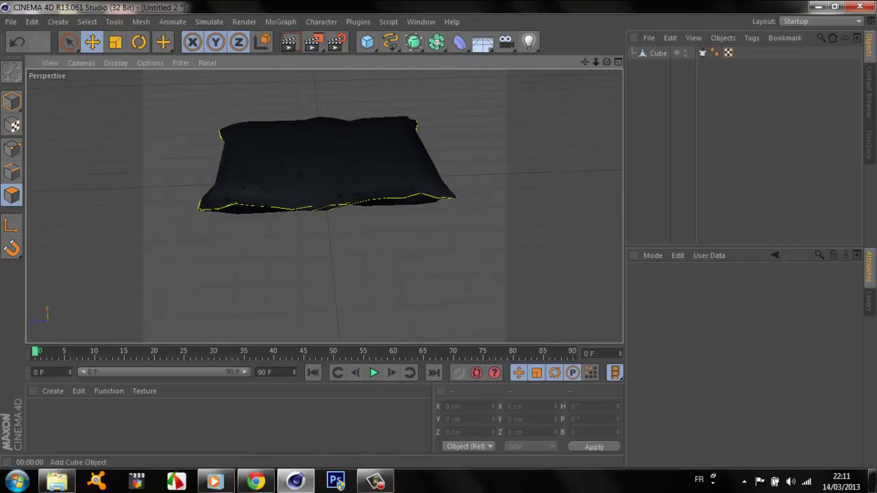
- Add a Floor at position X 54 cm, scaled 1.84 on X and 4.1 on Z
left_click_drag(482, 43, 514, 60)
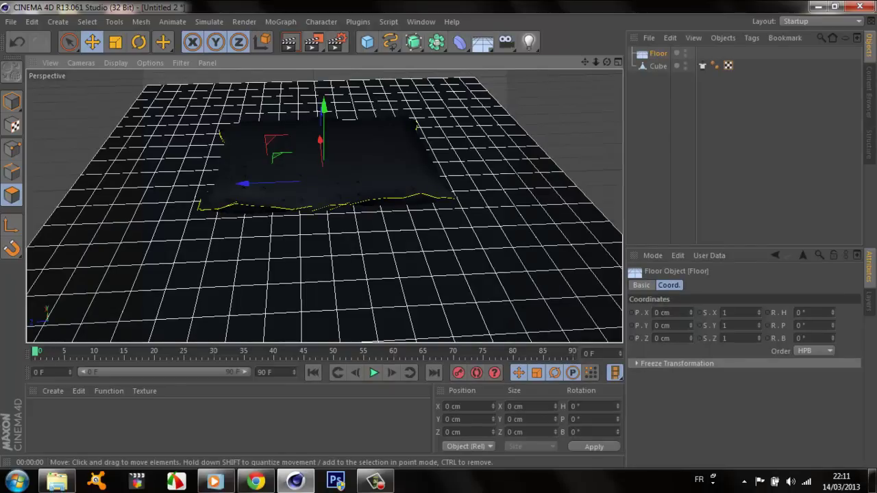
type("132")
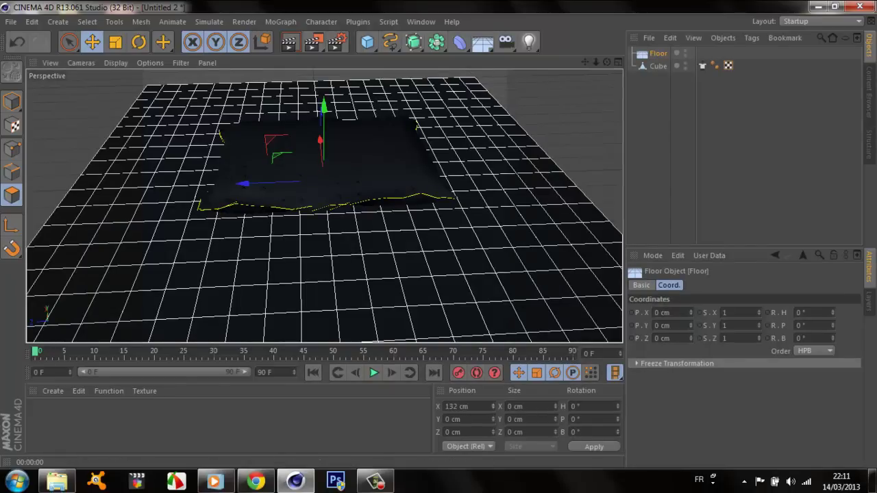
type("177")
type("54")
key("Return")
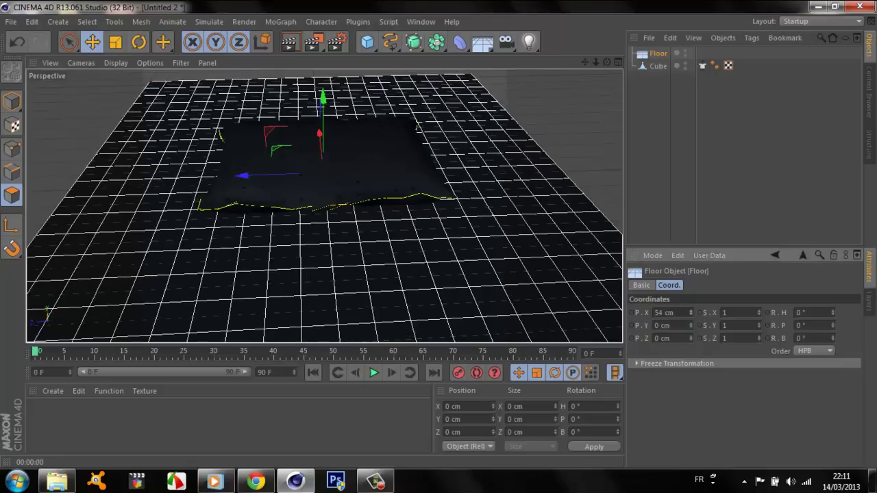
type("1.84")
key("Return")
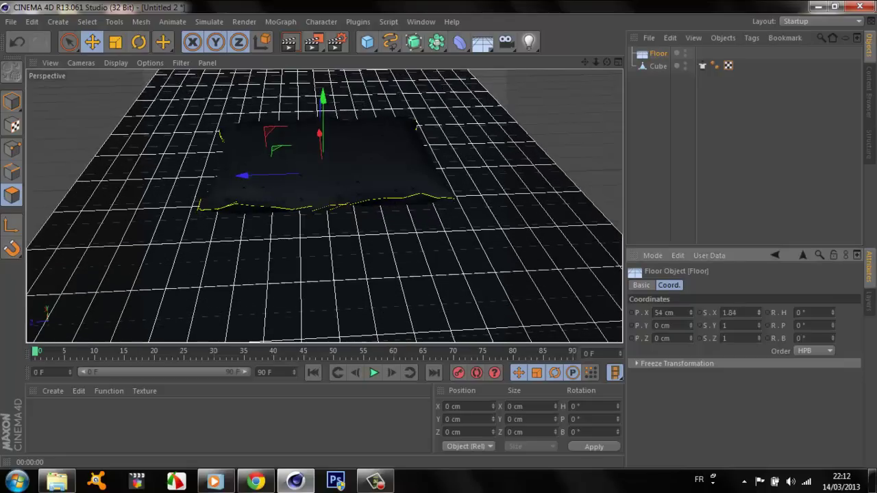
type("4.1")
key("Return")
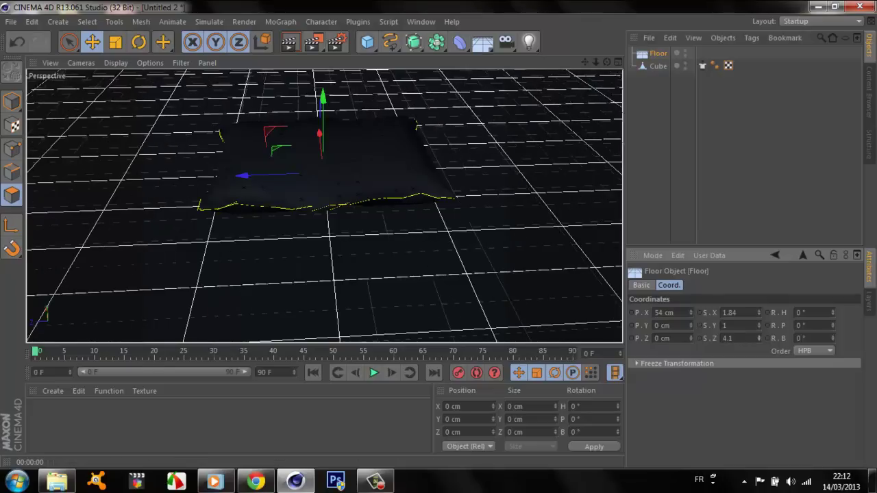
right_click(40, 399)
- Create a white material Mat and apply it to the pillow
left_click(69, 280)
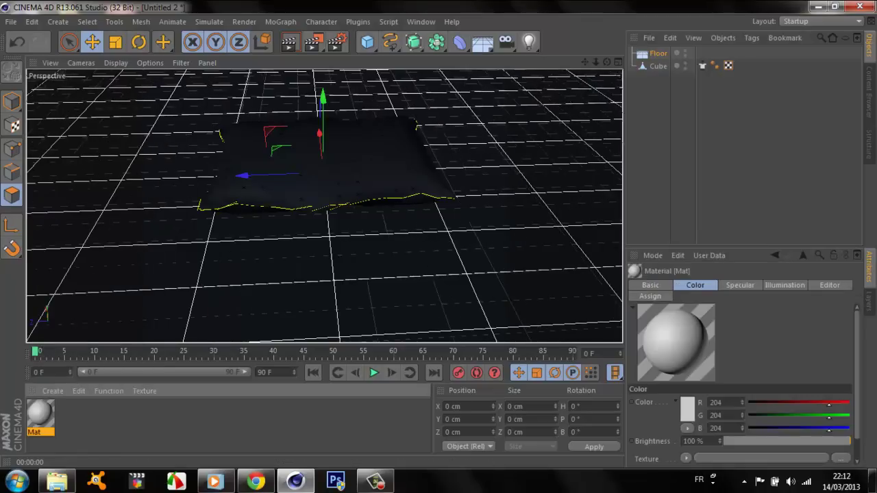
double_click(39, 413)
left_click(335, 140)
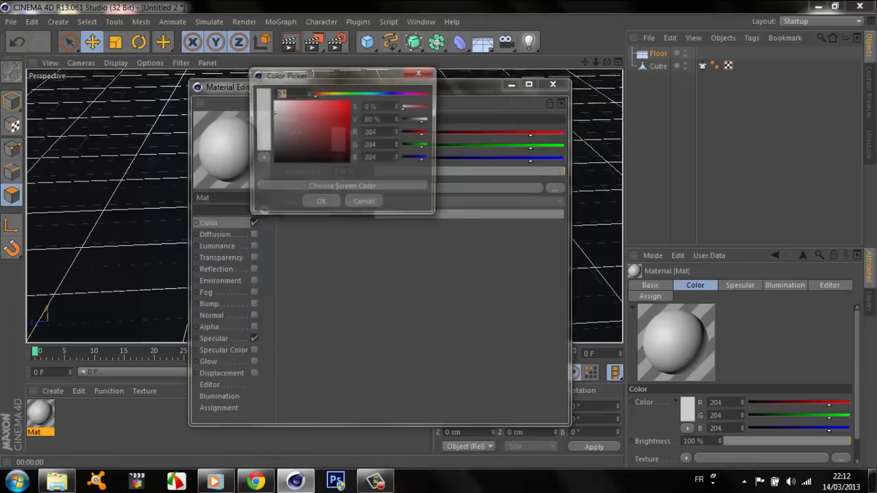
left_click(320, 203)
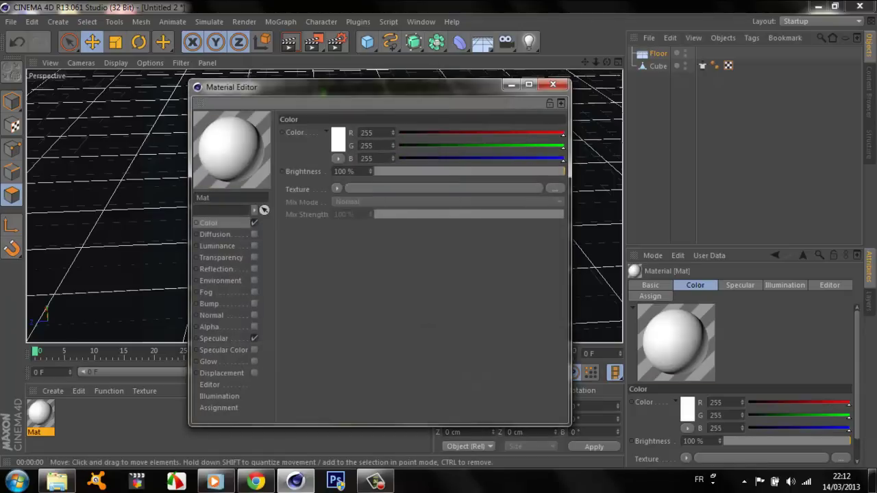
left_click(553, 84)
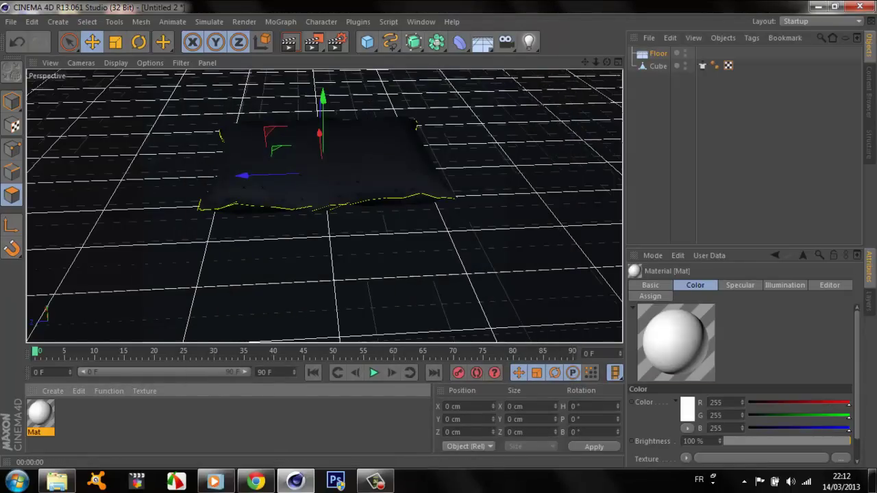
left_click_drag(39, 413, 322, 165)
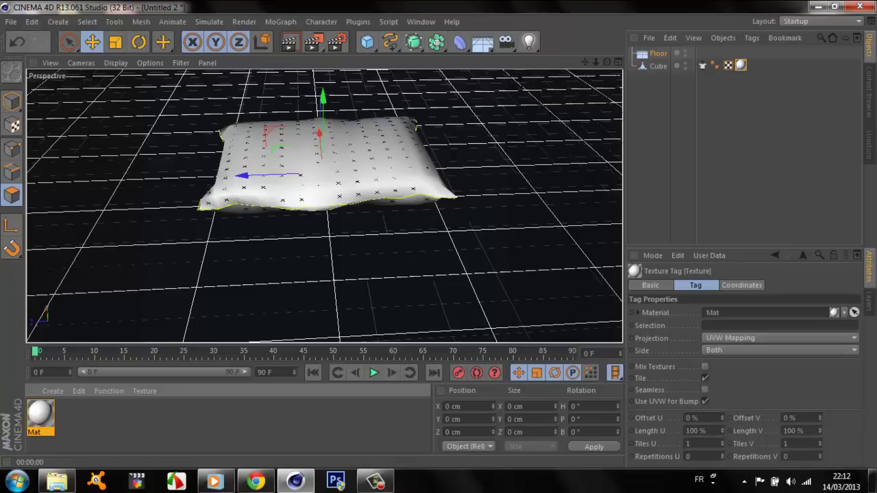
- Create a black material Mat.1, apply it to the Floor, and add a Light
left_click(53, 391)
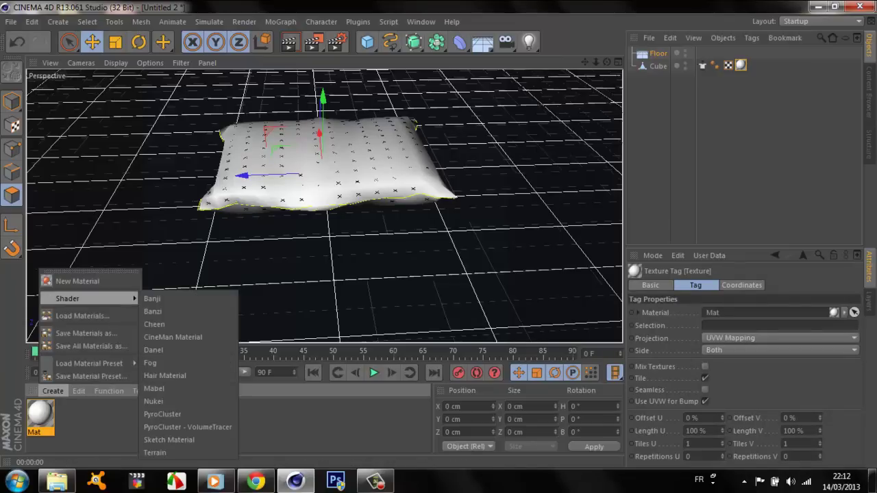
left_click(78, 281)
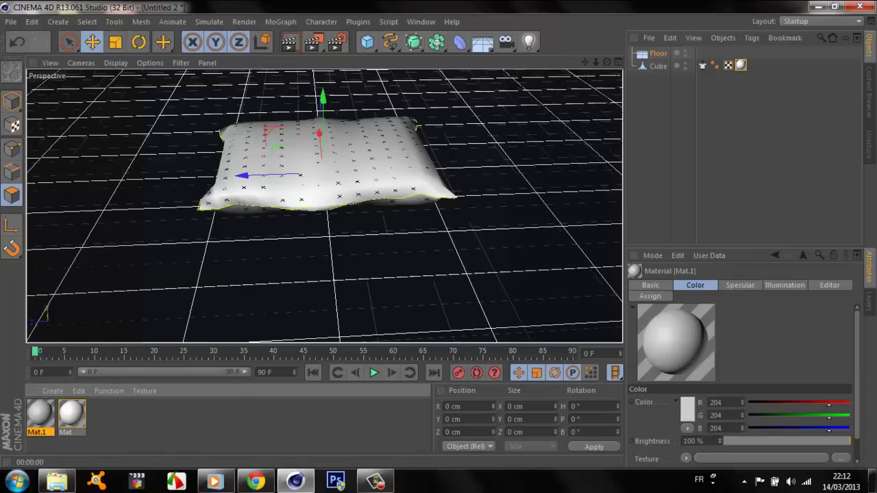
double_click(40, 413)
left_click(338, 139)
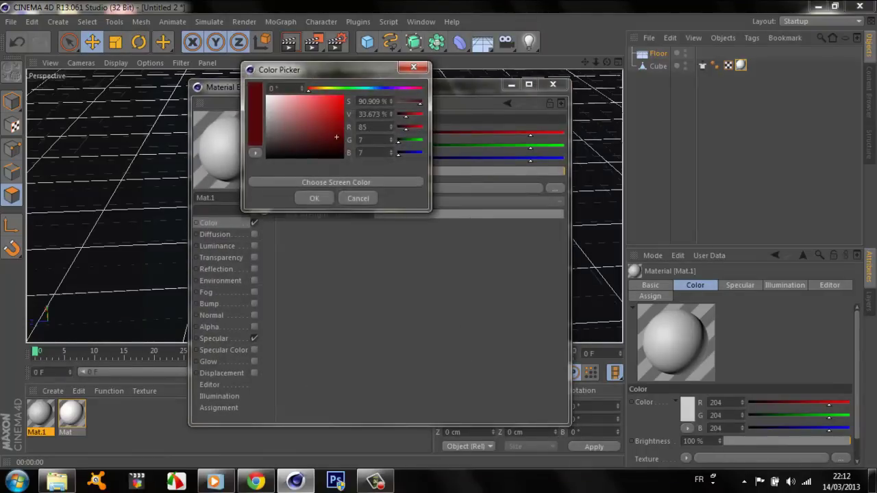
left_click(314, 198)
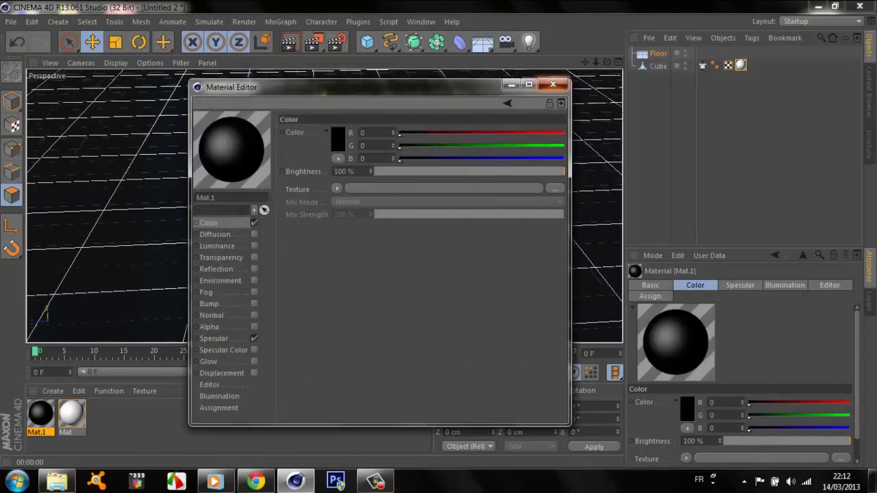
left_click(553, 83)
left_click_drag(40, 413, 205, 288)
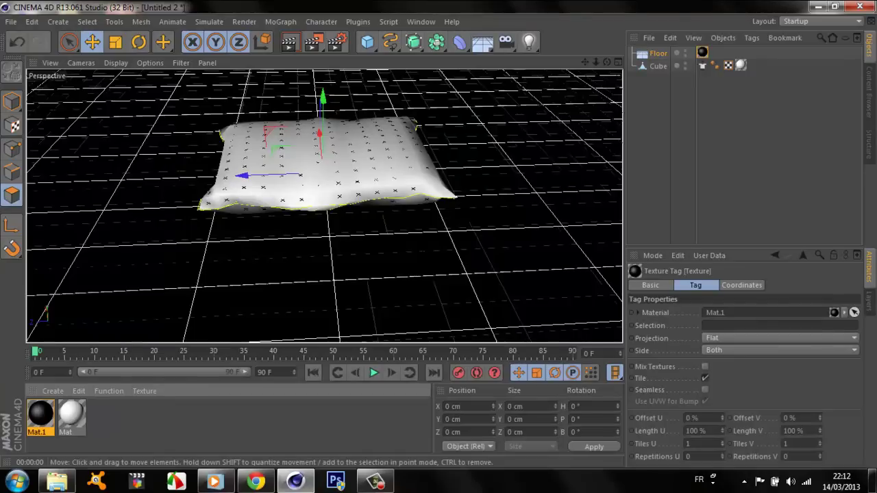
left_click(529, 42)
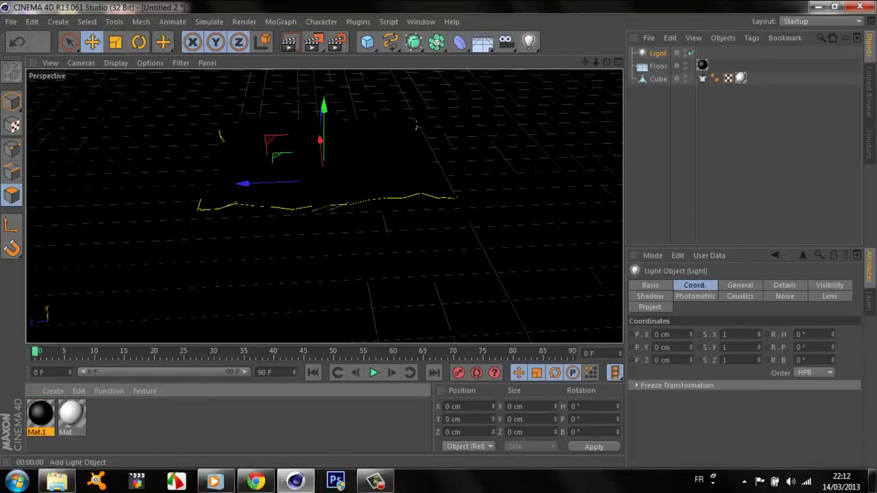
- Zoom out, then raise the light high above the floor and move it back and left
left_click_drag(596, 62, 583, 65)
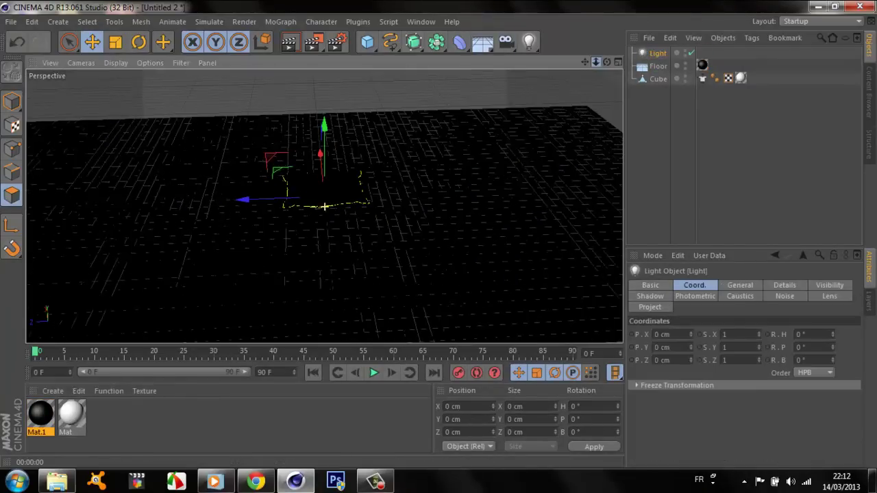
scroll(325, 206, "down", 3)
left_click_drag(324, 195, 324, 146)
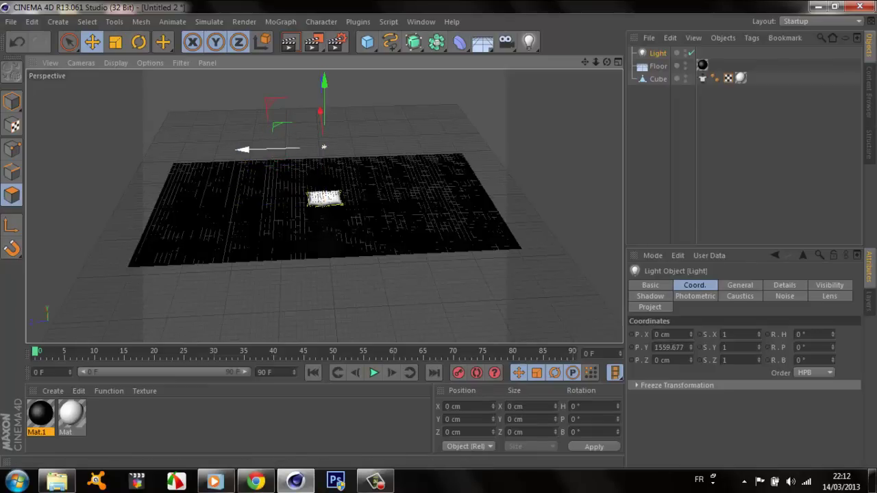
left_click_drag(254, 149, 266, 150)
left_click_drag(336, 147, 339, 168)
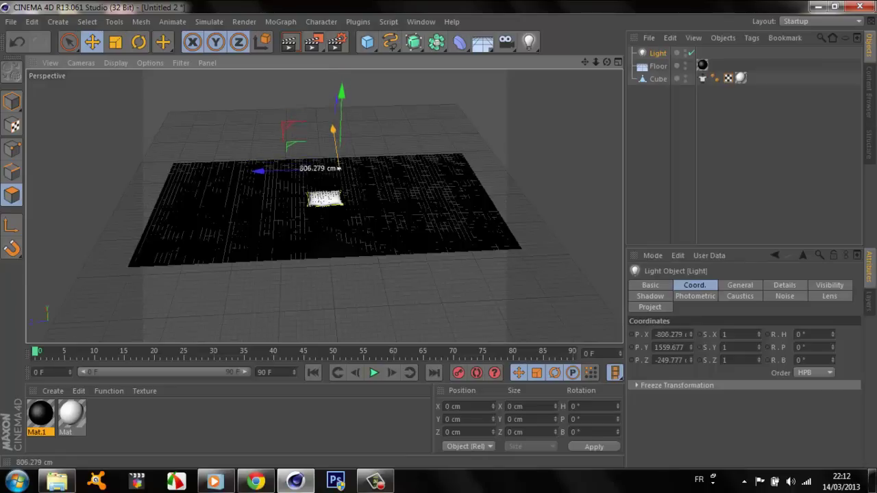
- Zoom back in and preview a render of the lit pillow in the viewport
scroll(325, 207, "up", 2)
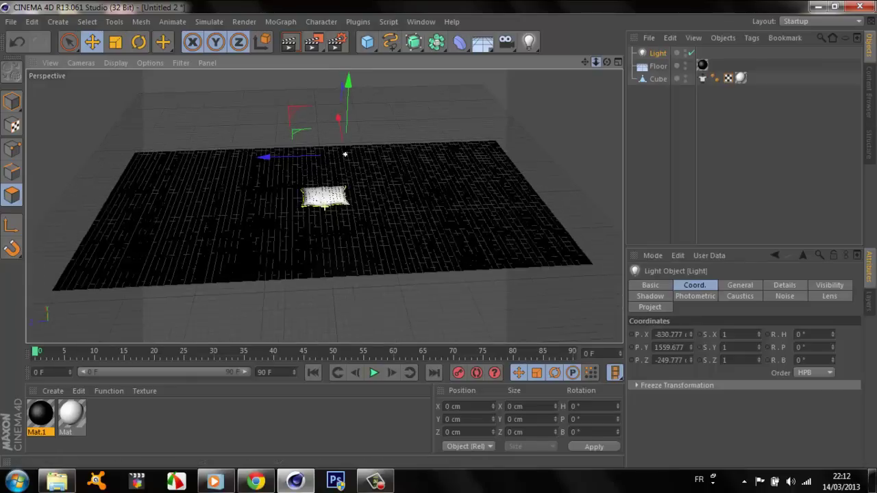
scroll(325, 207, "up", 3)
scroll(325, 207, "up", 3)
scroll(325, 207, "up", 2)
scroll(324, 207, "up", 3)
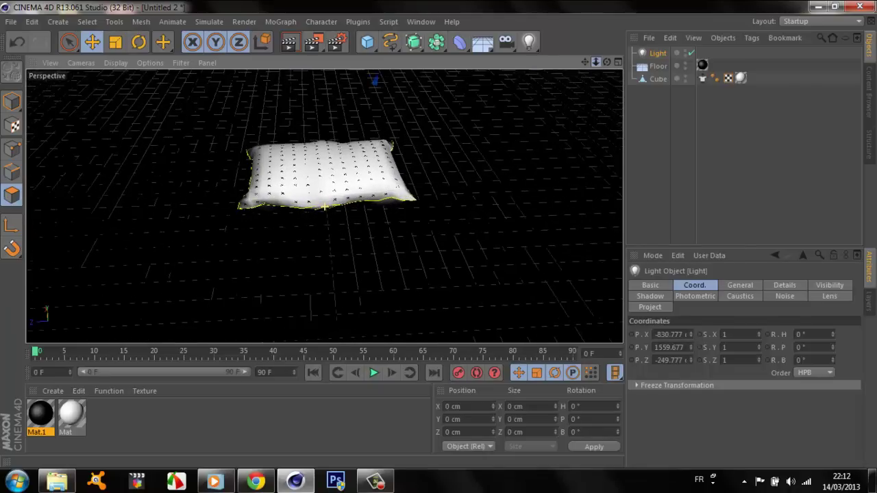
scroll(325, 207, "up", 3)
scroll(325, 207, "up", 2)
left_click(289, 42)
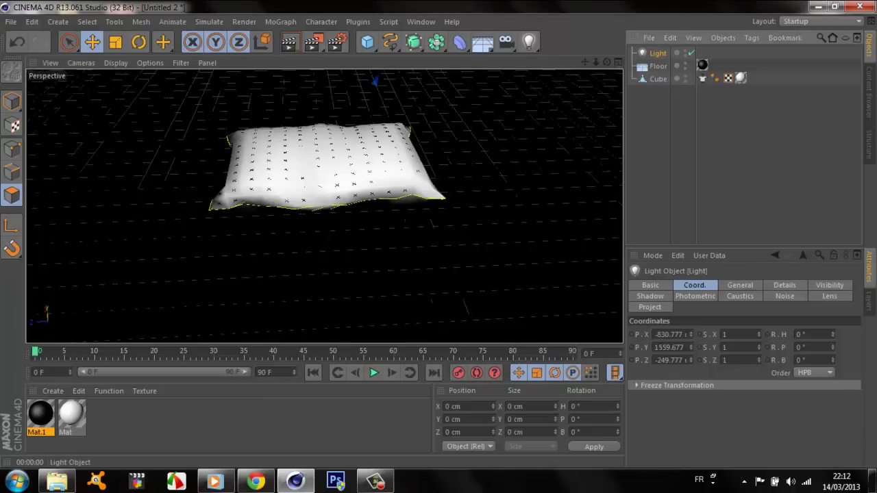
- Shift the light sideways toward the pillow, ending near X -287.413, Y 1559.677, Z -249.777 cm
left_click_drag(596, 63, 597, 89)
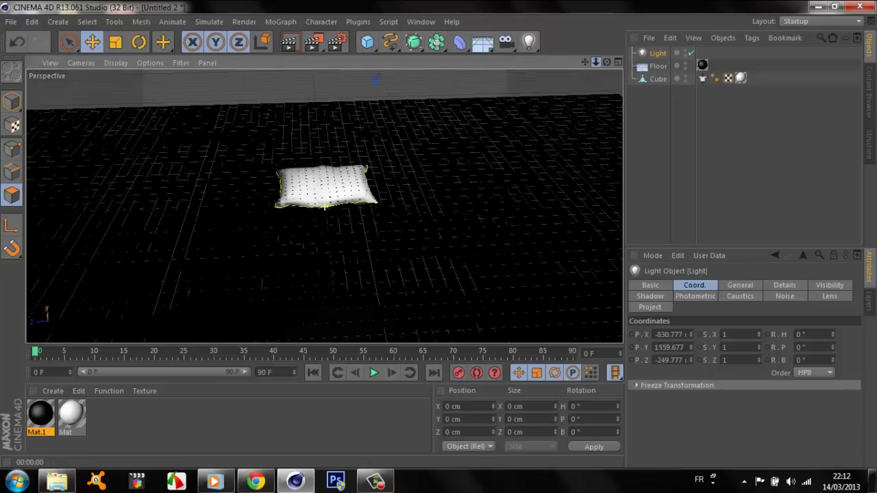
left_click_drag(342, 164, 341, 137)
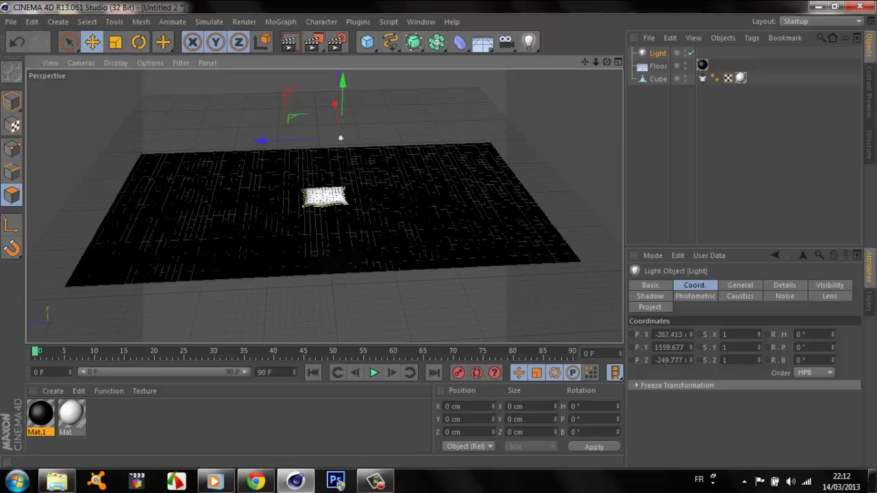
left_click_drag(597, 62, 597, 41)
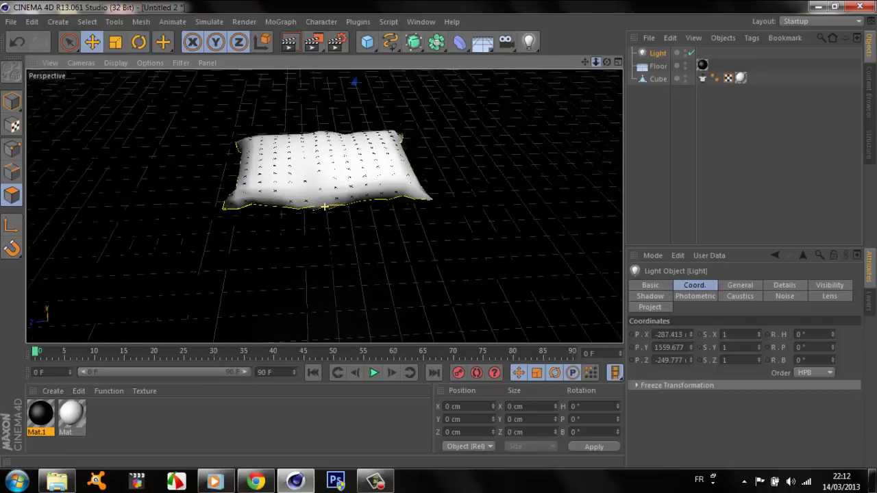
- Preview the view render, nudge the pillow cube slightly, and render to the Picture Viewer
left_click(288, 43)
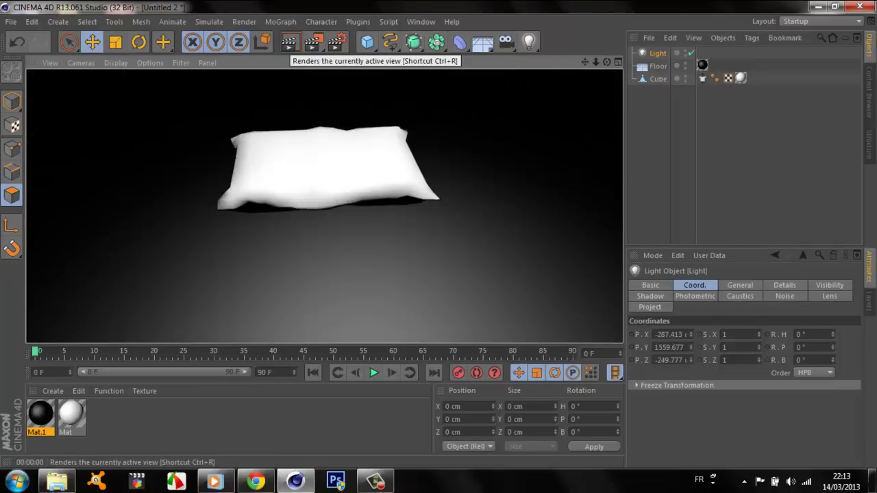
left_click(322, 165)
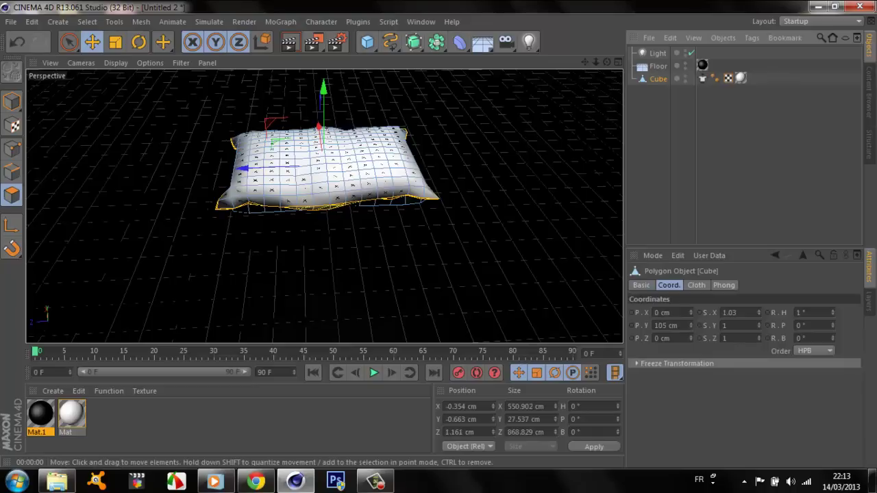
left_click_drag(301, 152, 302, 175)
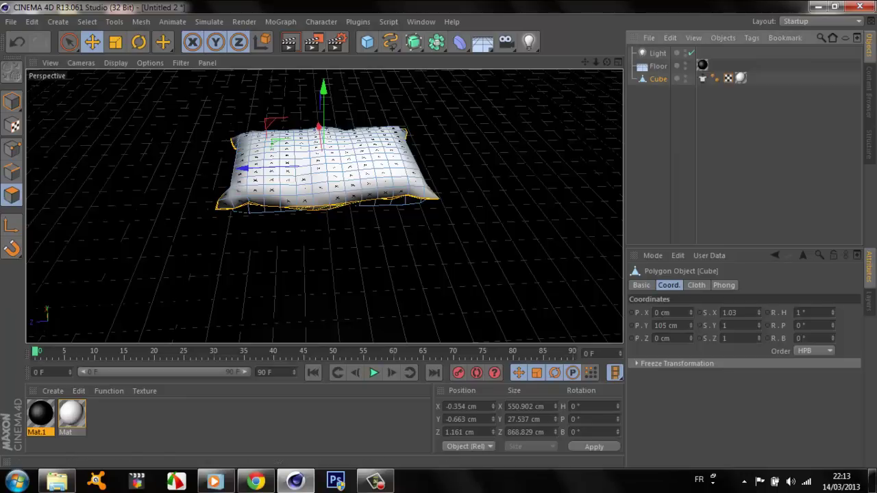
left_click(312, 42)
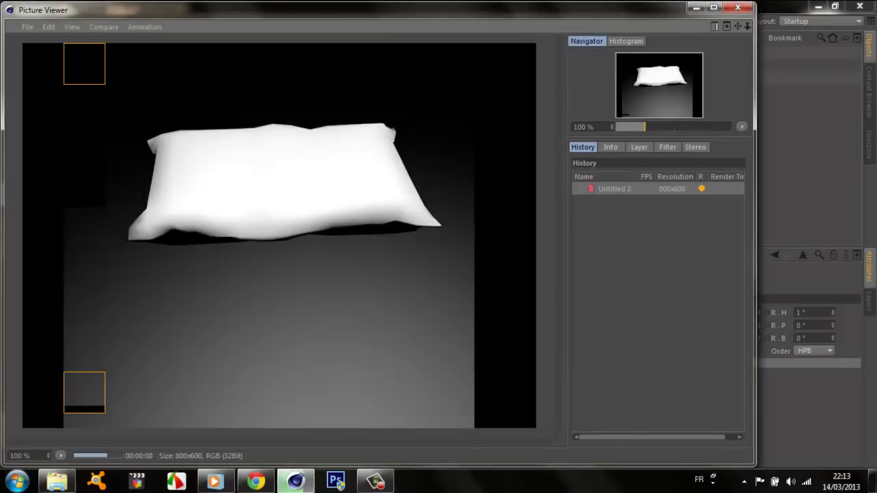
- Start saving the render with JPEG chosen as the image format
left_click(28, 26)
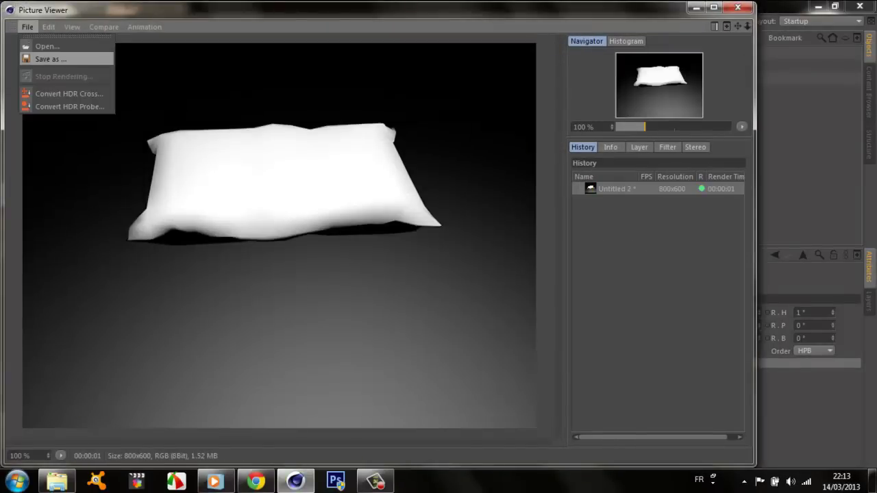
left_click(50, 59)
left_click(97, 41)
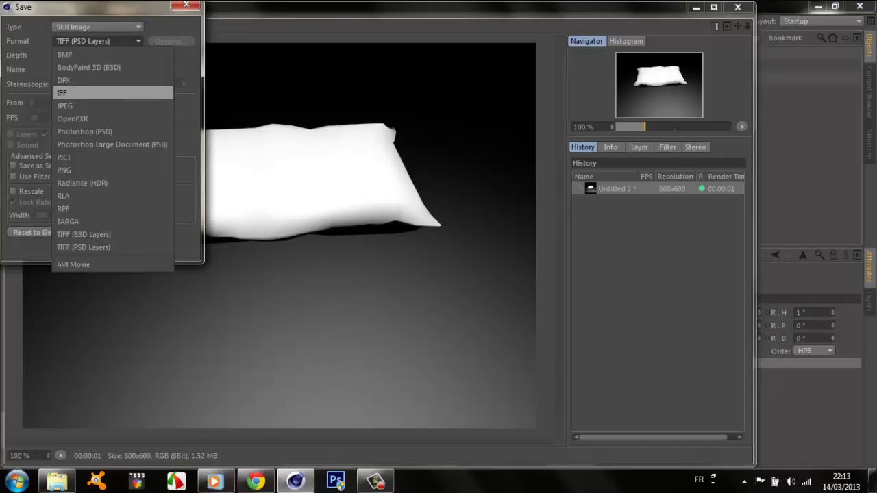
left_click(65, 106)
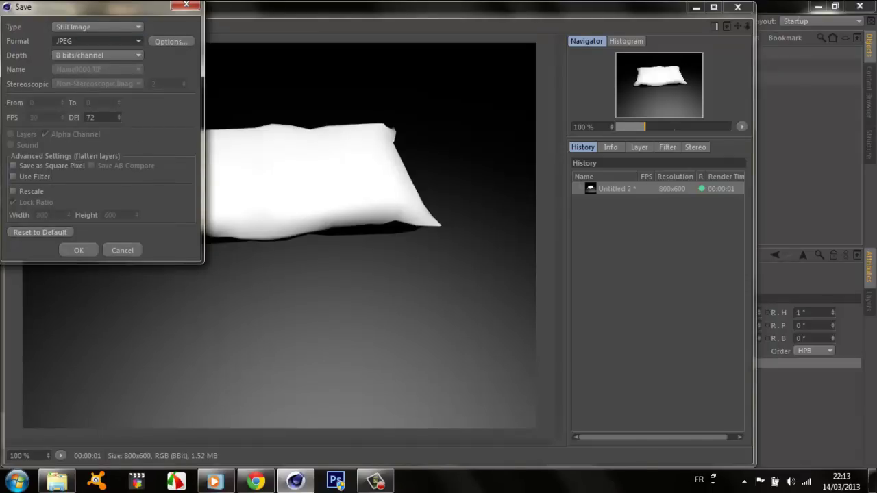
key("Return")
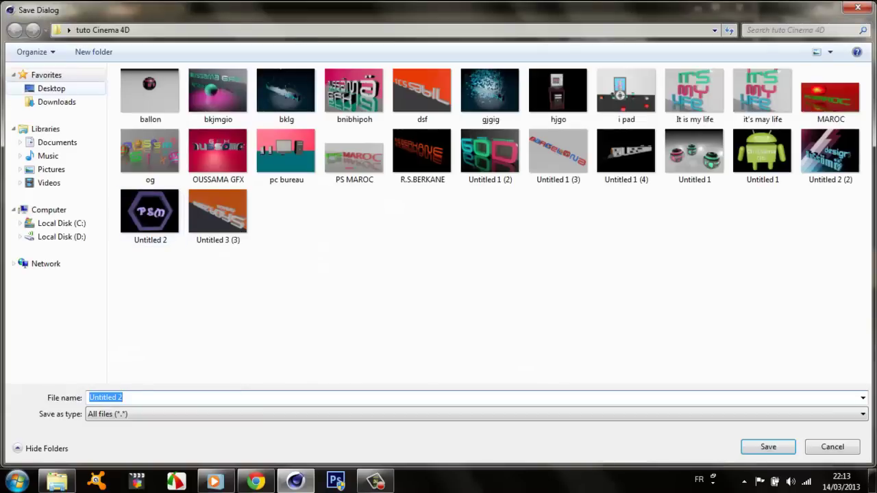
- Browse to the Desktop's tuto Cinema 4D folder, declining to overwrite Untitled 2.jpg
left_click(52, 88)
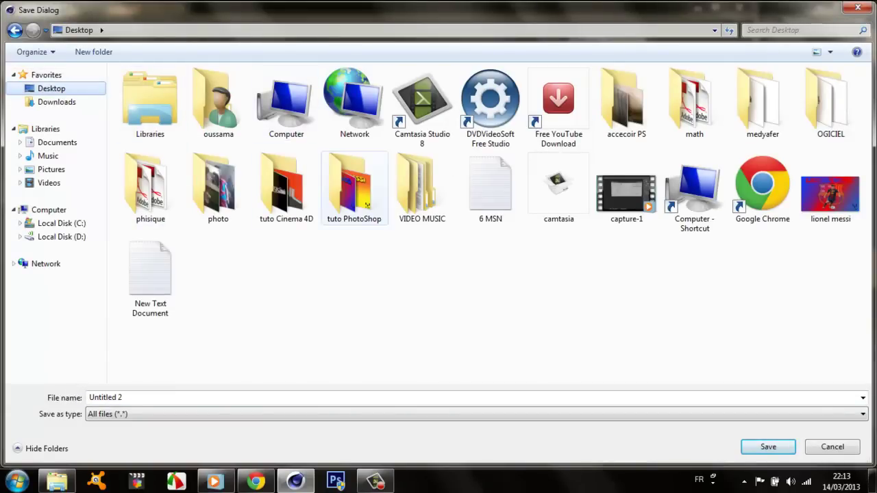
double_click(287, 189)
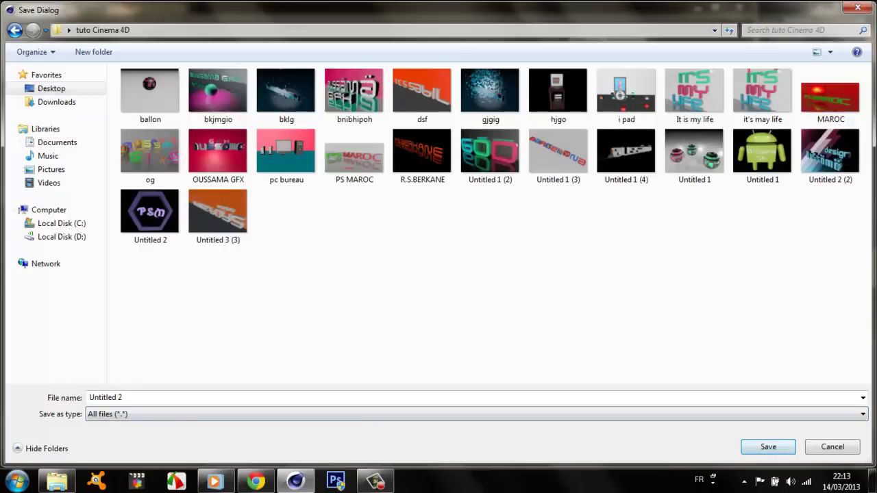
key("Return")
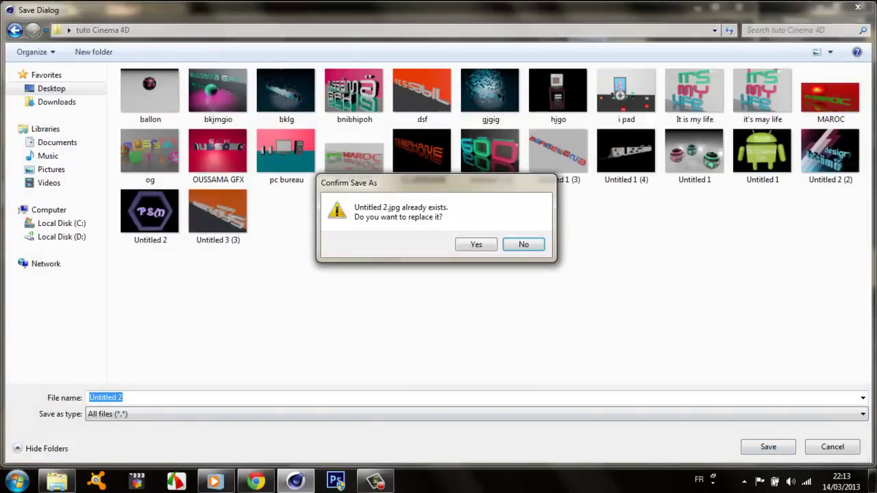
left_click(523, 245)
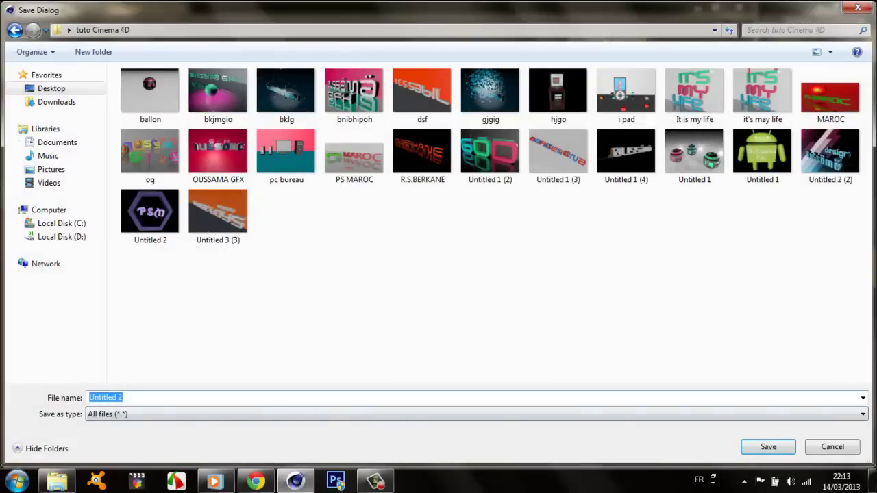
key("Return")
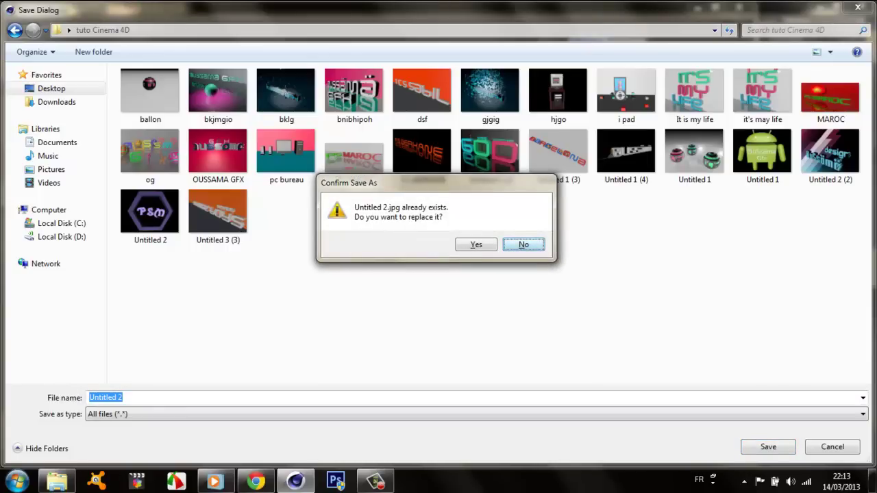
key("Return")
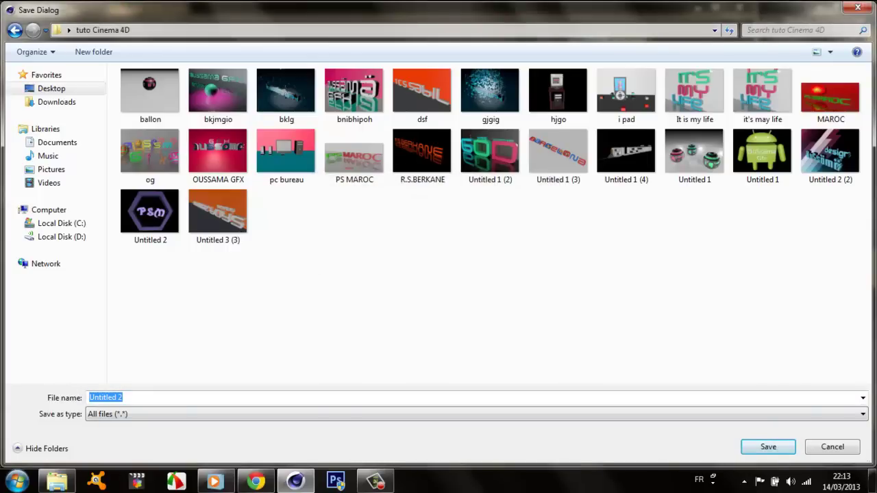
- Save the render as 'oussama gfx', overwrite the existing file, and close the Picture Viewer
key("BackSpace")
type("oussama gfx")
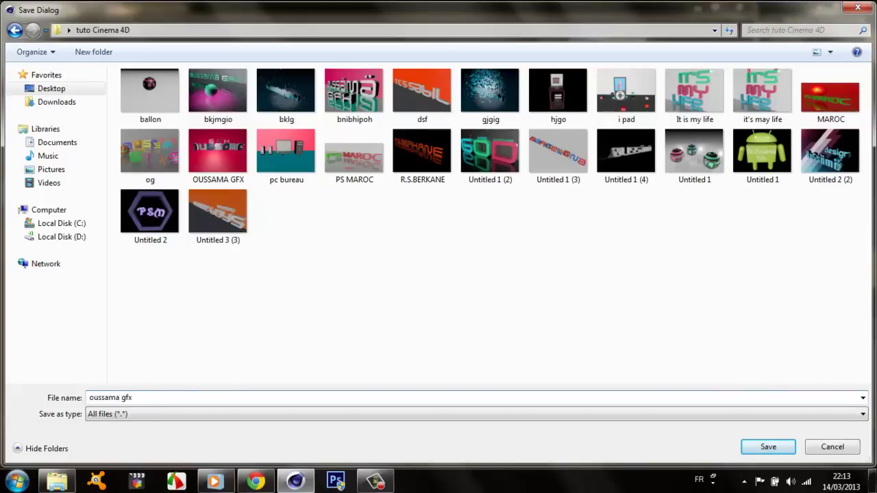
key("Return")
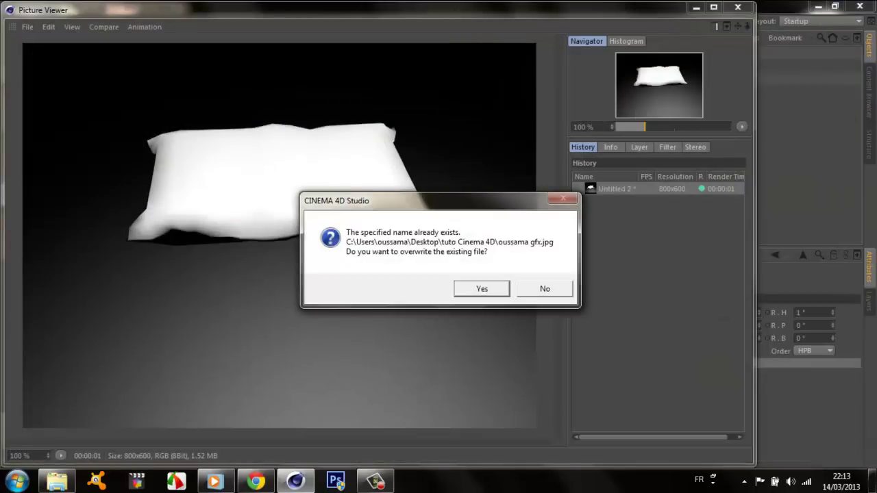
key("Return")
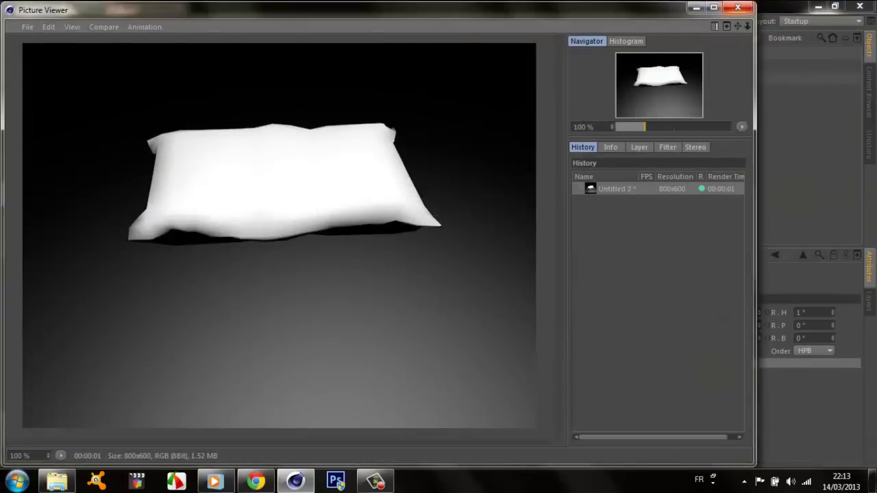
left_click(738, 7)
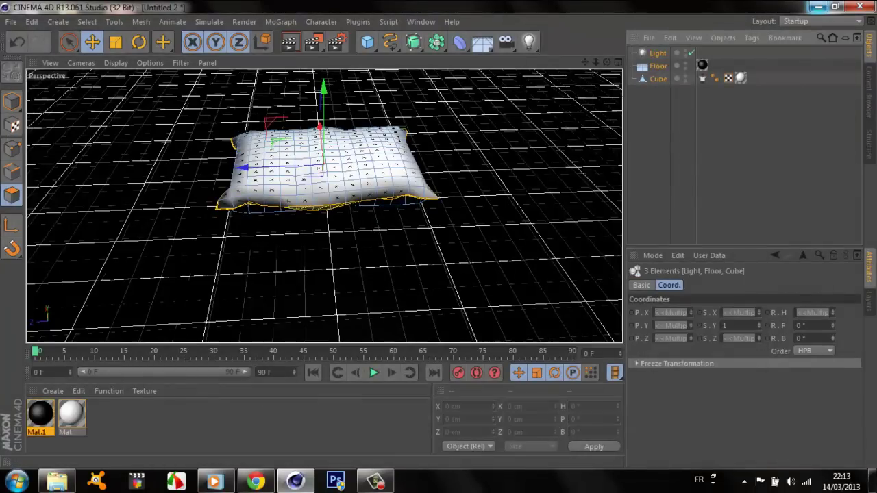
- Minimize Cinema 4D to clear the screen for Photoshop
left_click(818, 7)
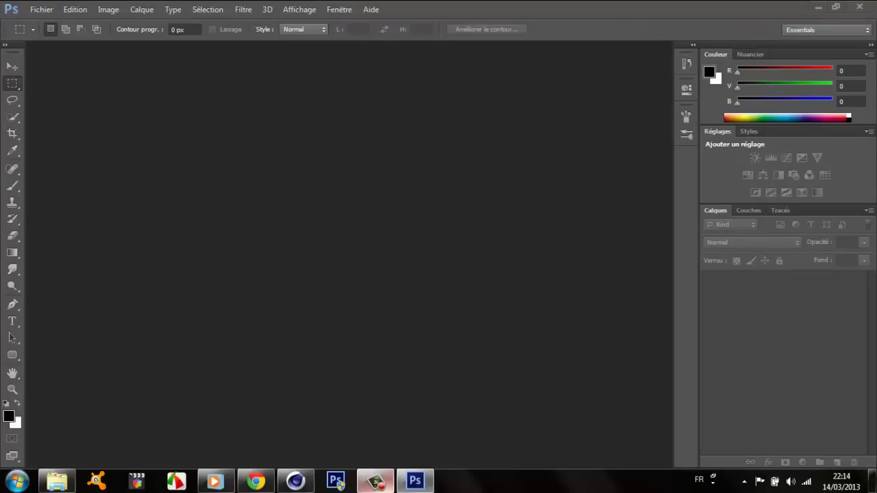
- Create a new Photoshop document with the default settings
key("g")
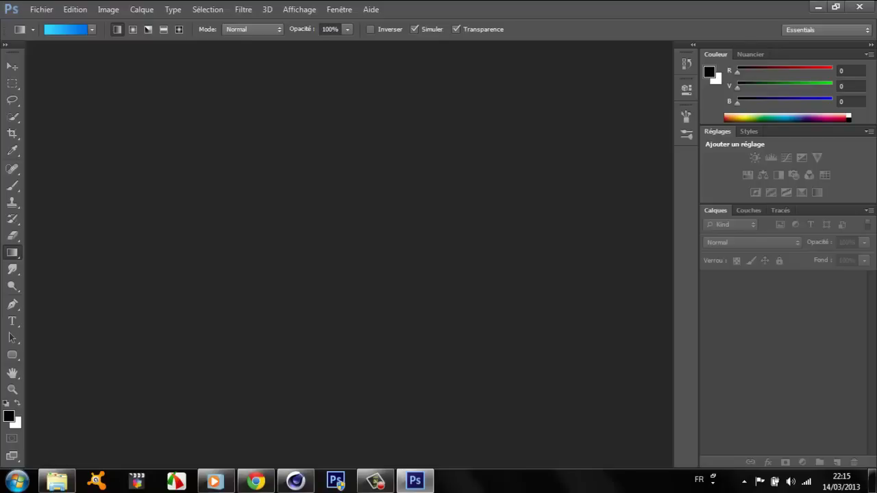
key("alt+f")
key("Return")
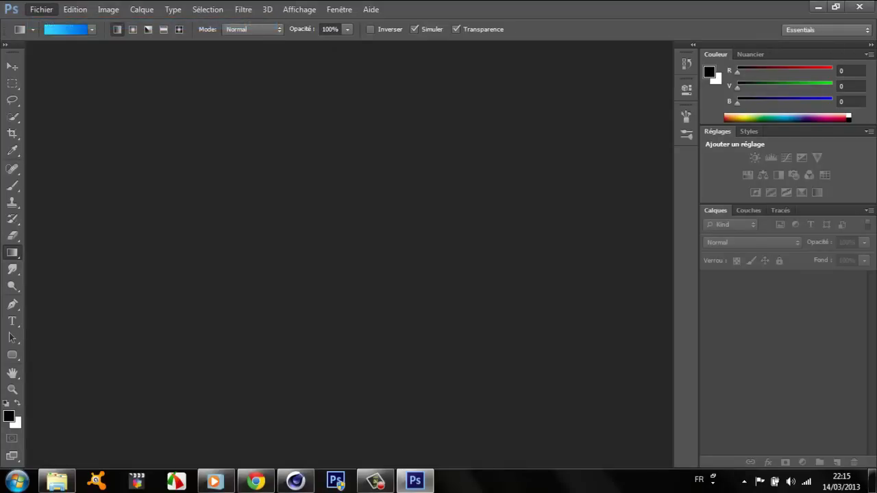
key("Return")
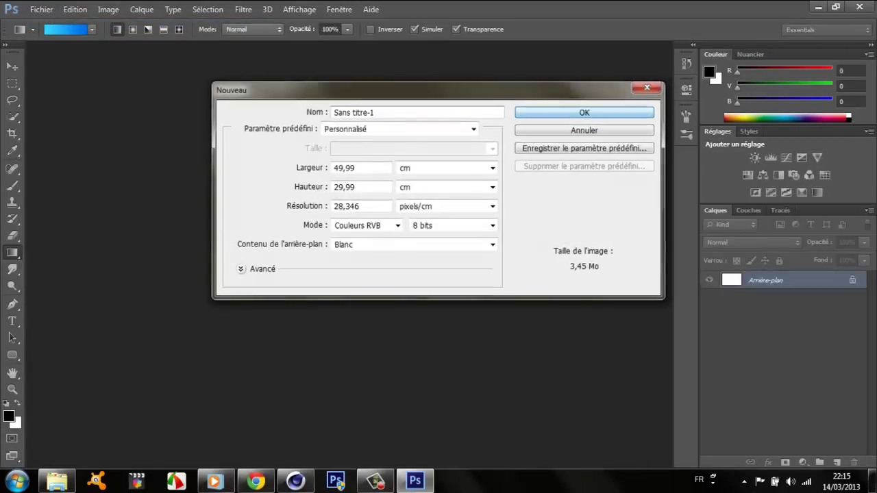
- Import the OUSSAMA GFX render and scale it to fill the whole canvas
key("alt+f")
key("Down")
key("Down")
key("Down")
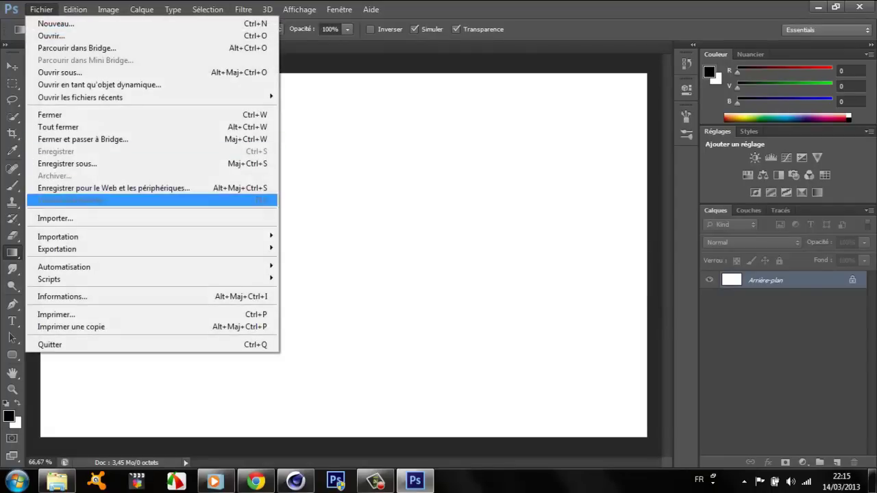
key("Down")
key("Return")
double_click(171, 180)
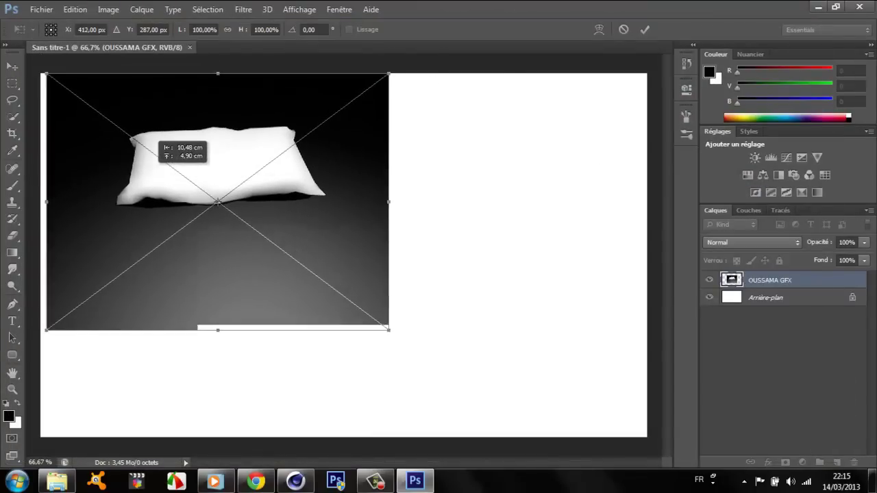
left_click_drag(140, 126, 147, 145)
mouse_move(383, 331)
left_mouse_down()
mouse_move(609, 422)
mouse_move(646, 425)
mouse_move(647, 436)
left_mouse_up()
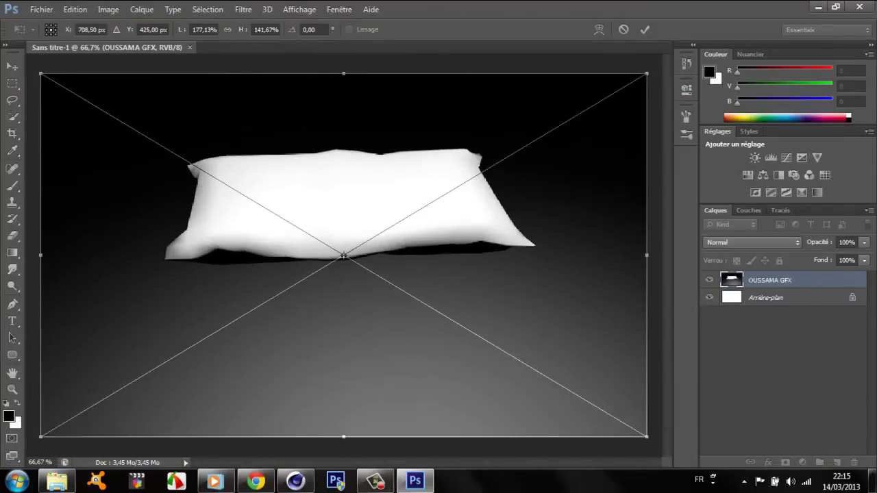
left_click(12, 252)
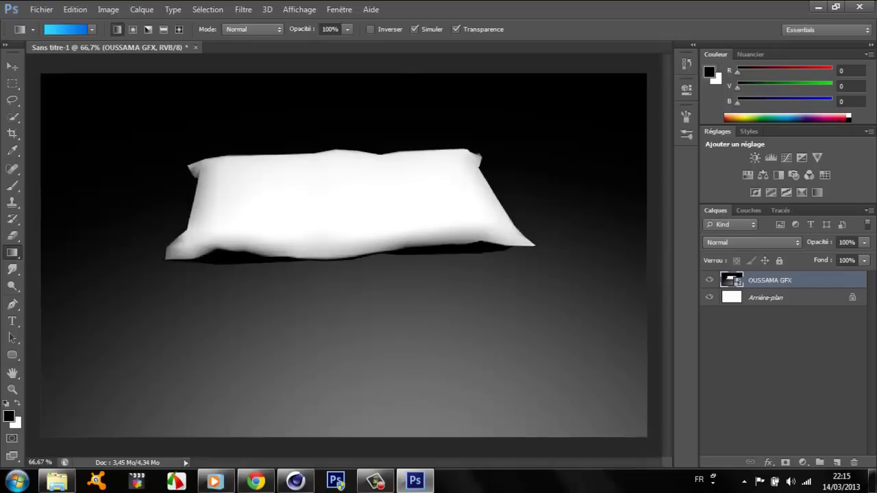
- Draw a blue gradient across the Arrière-plan background layer, then reselect the render layer
left_click(766, 297)
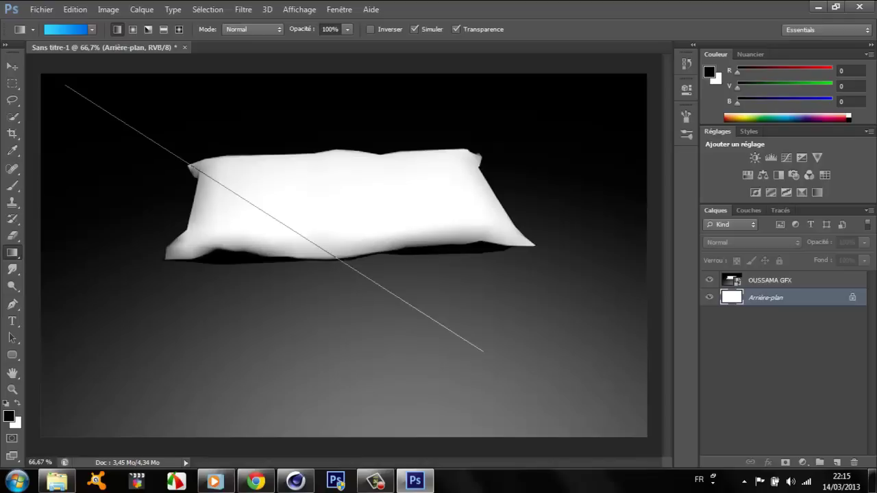
left_click_drag(63, 82, 511, 365)
left_click(770, 279)
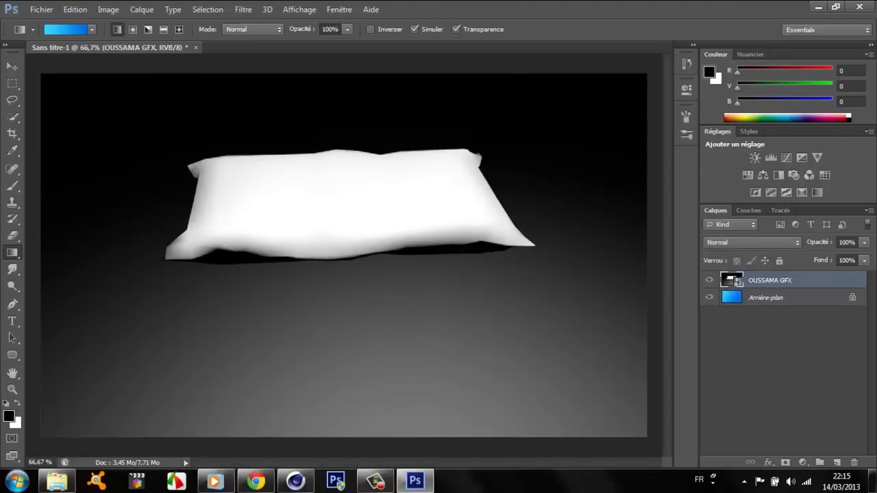
left_click(752, 242)
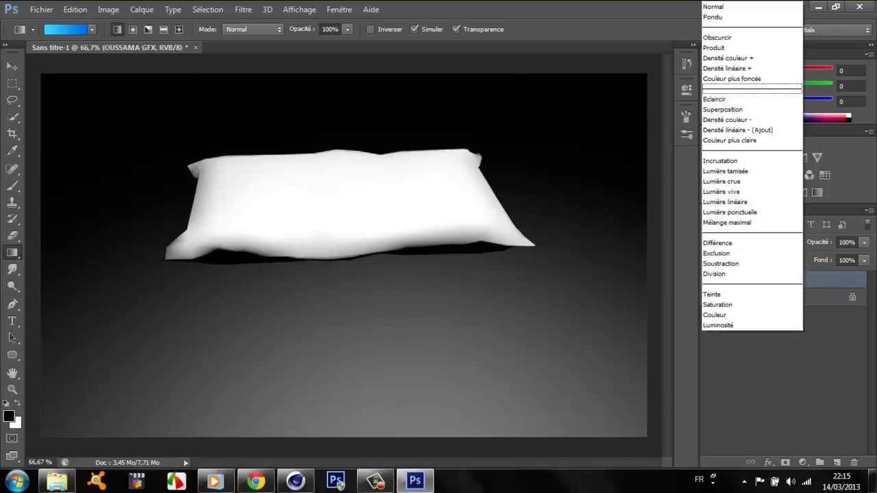
- Keep the OUSSAMA GFX layer at Normal blending and set its opacity to 82%
key("Escape")
left_click(864, 242)
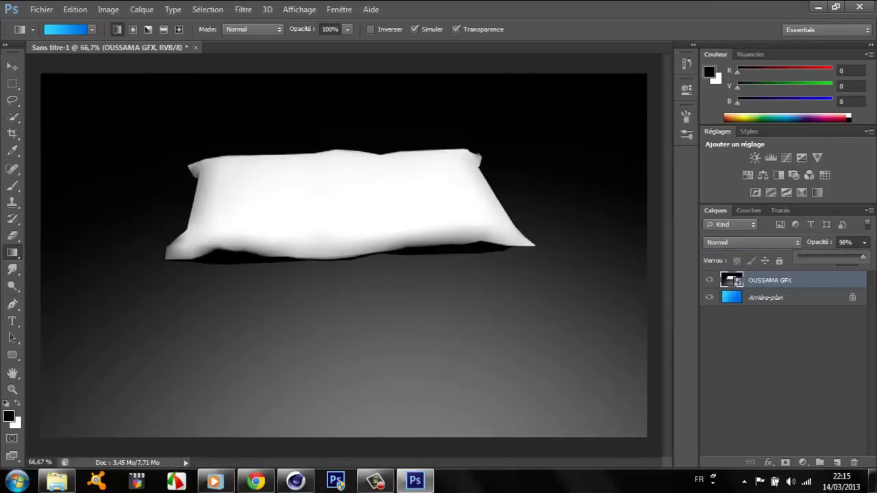
left_click_drag(849, 257, 857, 257)
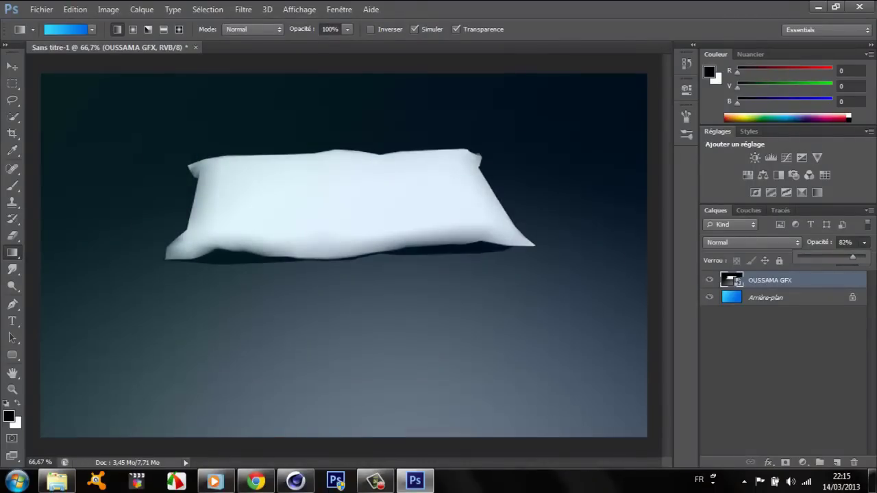
key("Return")
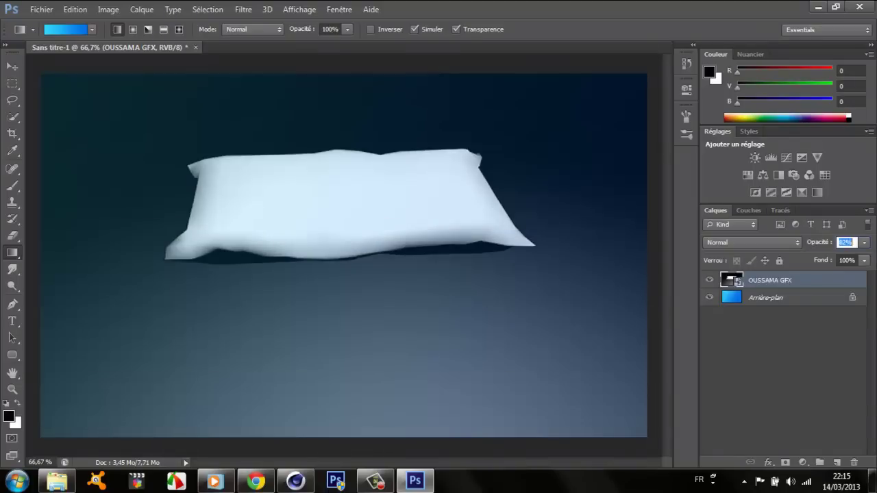
left_click(766, 298)
left_click(769, 280)
key("t")
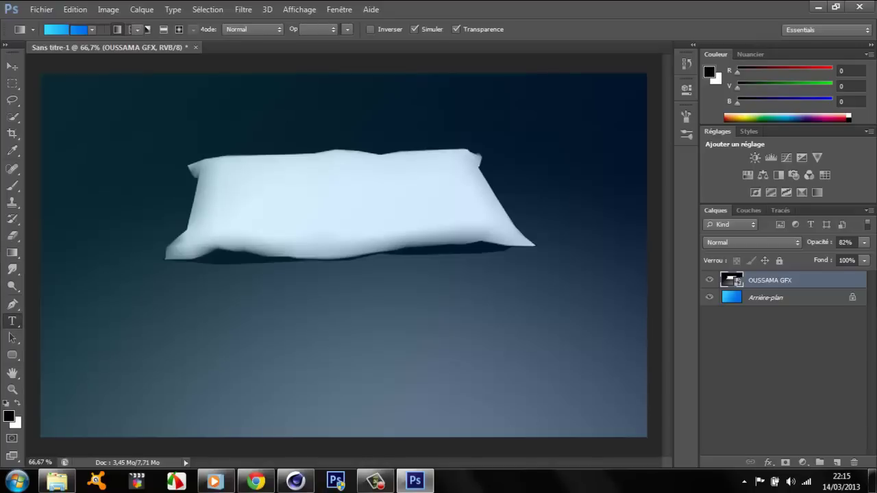
- Type white 'OUSSAMA GFX' text, reduce its size, and place it beneath the pillow
key("x")
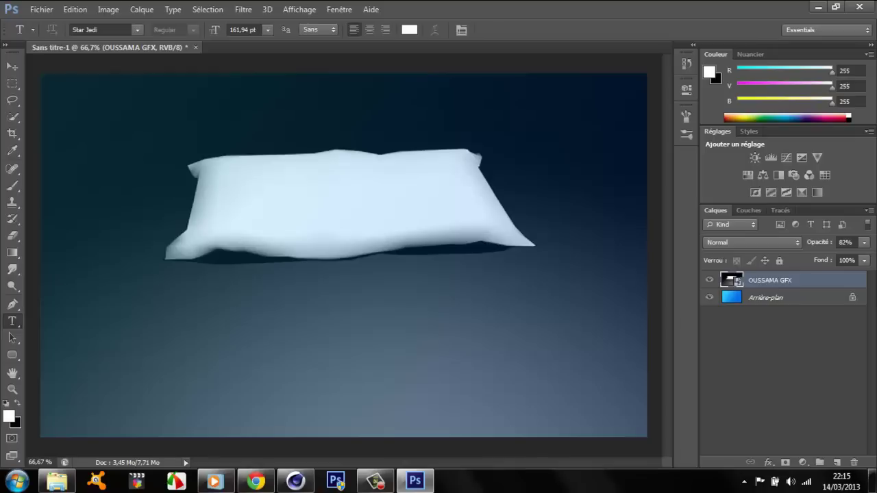
left_click(114, 383)
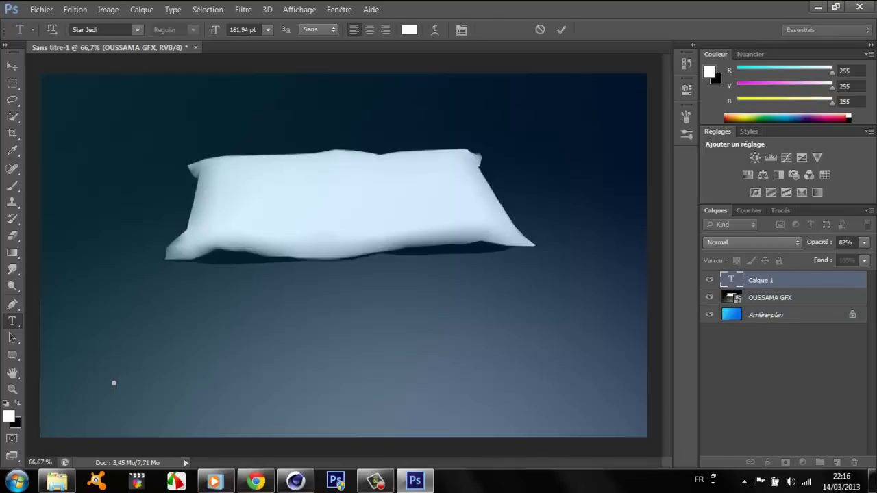
type("OUSSA")
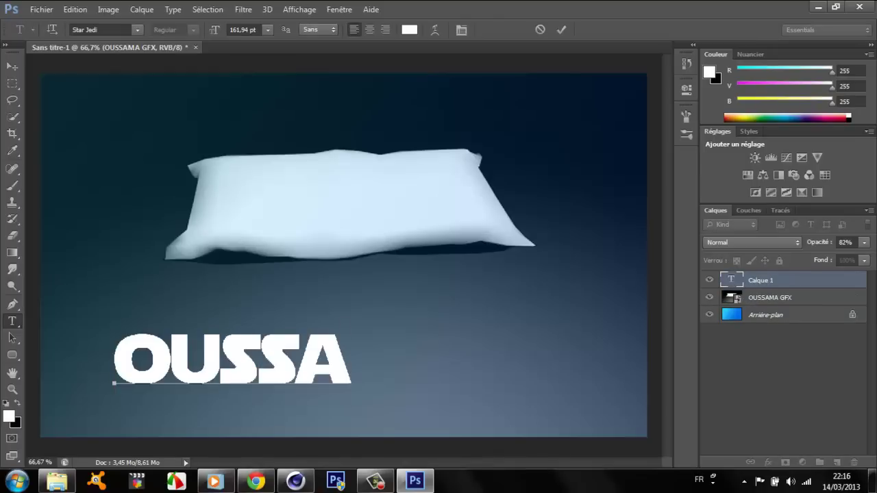
type("MA GFX")
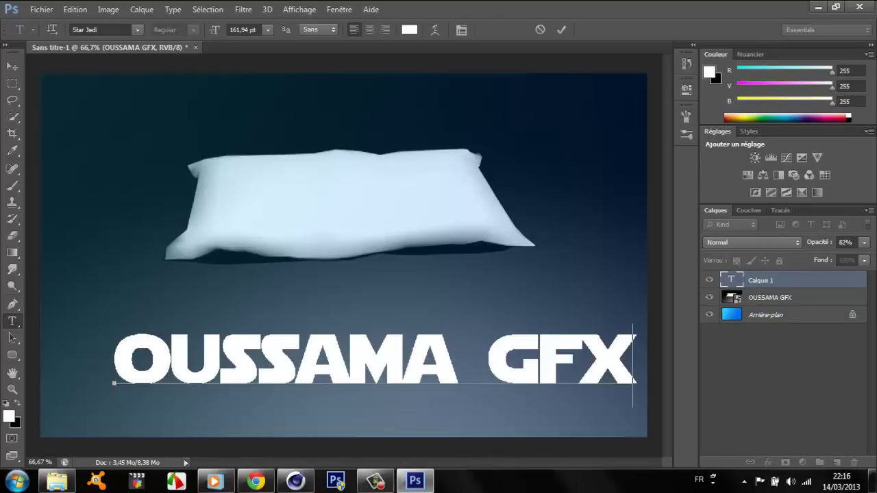
key("ctrl+a")
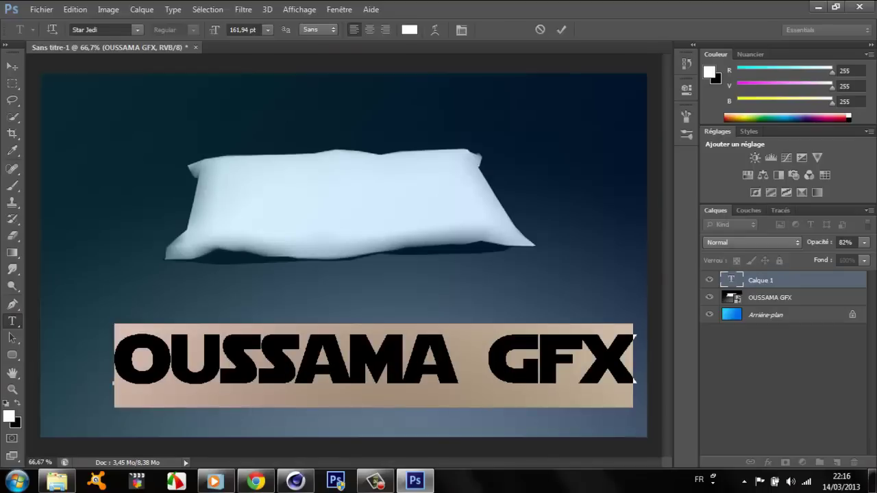
mouse_move(214, 30)
left_mouse_down()
mouse_move(155, 29)
mouse_move(191, 29)
left_mouse_up()
mouse_move(316, 370)
left_mouse_down("ctrl")
mouse_move(351, 356)
mouse_move(358, 317)
left_mouse_up("ctrl")
left_click(455, 313)
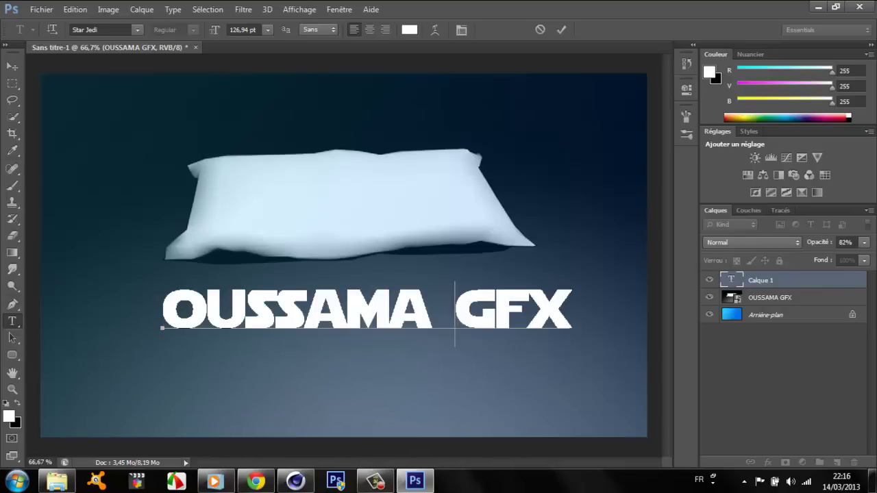
key("ctrl+Return")
- Nudge the title slightly left, then reselect the OUSSAMA GFX pillow layer with Move
left_click(770, 297)
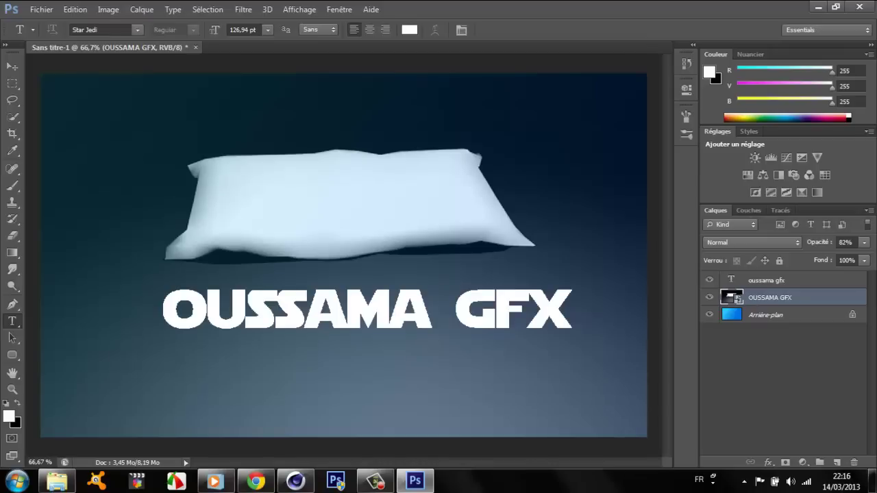
left_click(455, 313)
left_click_drag(455, 314, 438, 315, "ctrl")
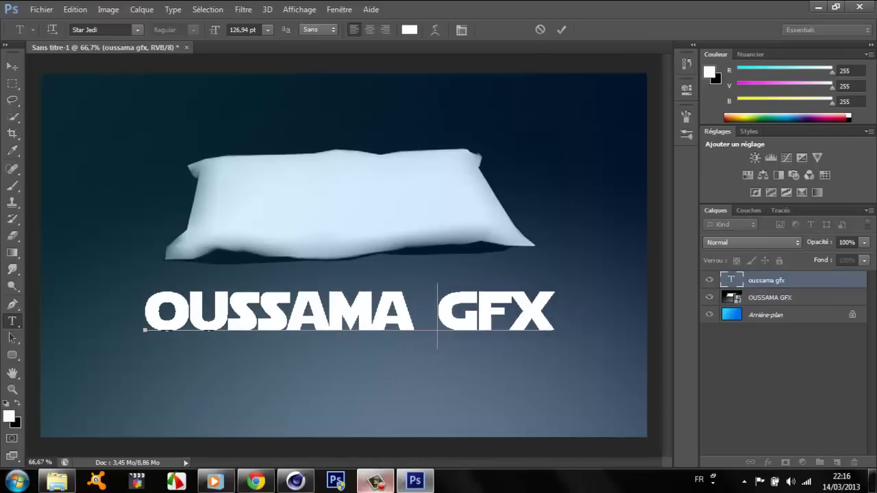
left_click(765, 314)
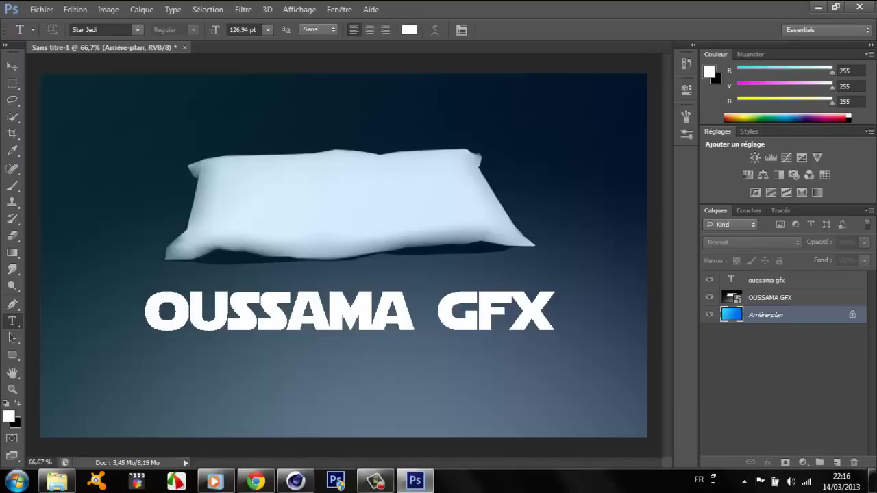
key("v")
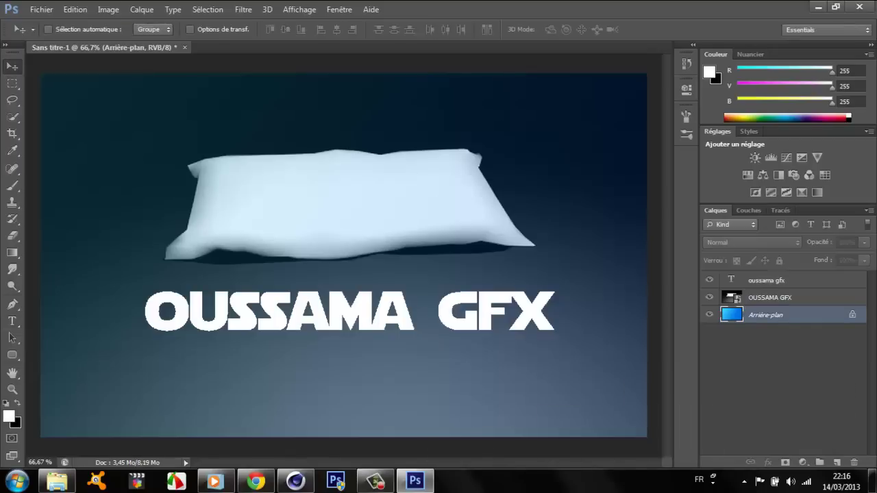
left_click(770, 297)
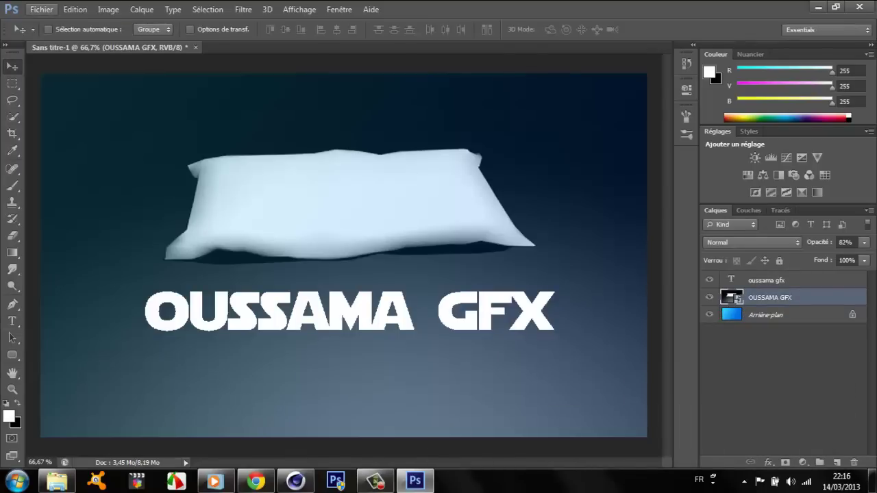
- Import New-Logo from Desktop > accecoir PS, drag it top-left and scale it up slightly
left_click(41, 9)
left_click(54, 218)
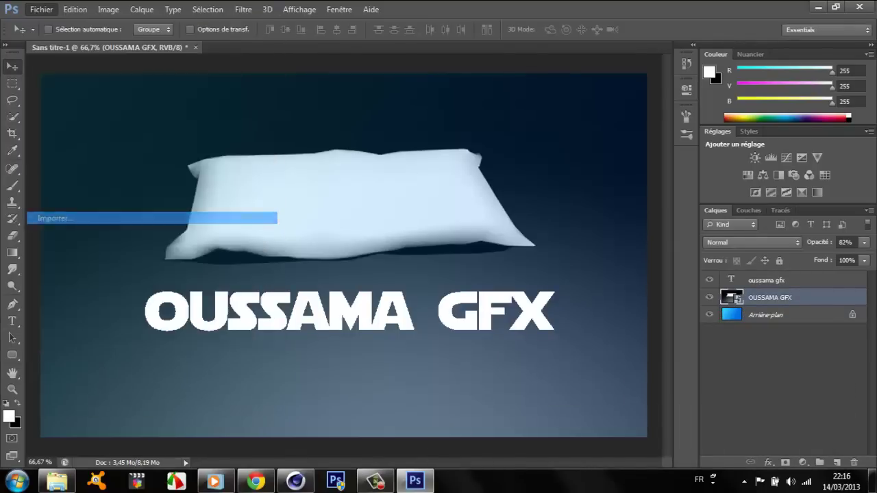
left_click(36, 99)
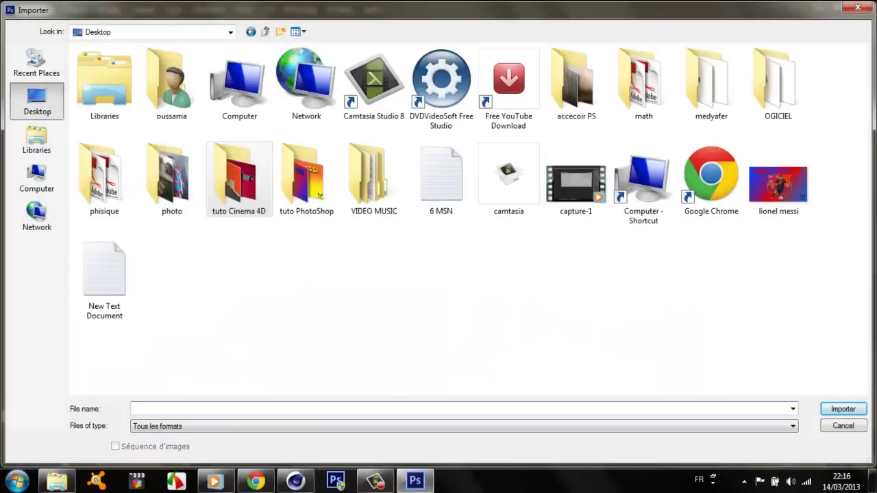
double_click(576, 82)
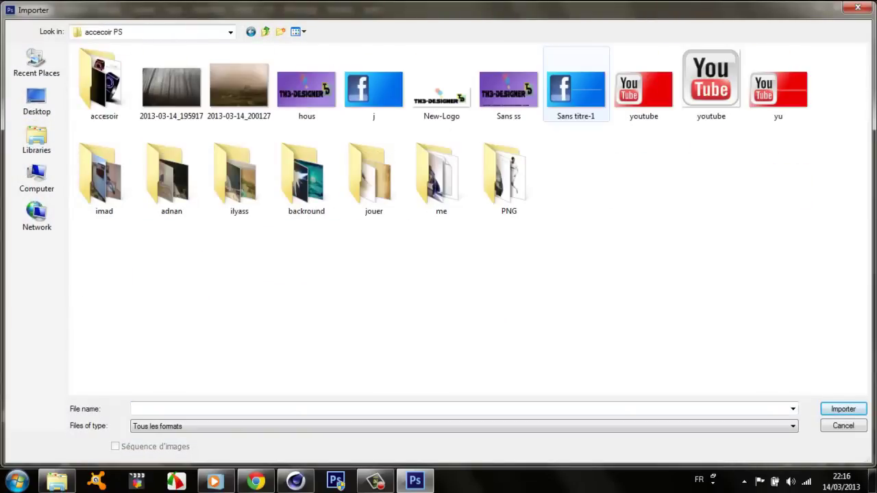
left_click(441, 86)
key("Return")
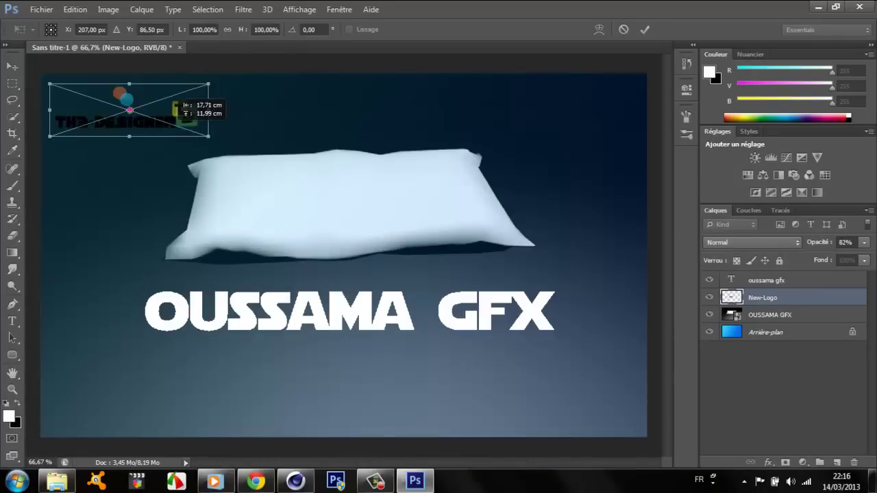
left_click_drag(293, 216, 170, 99)
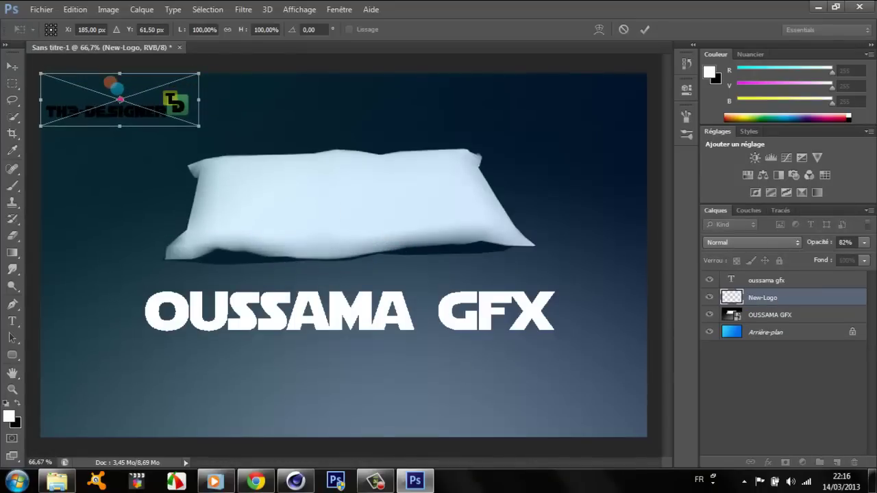
left_click_drag(199, 126, 207, 131)
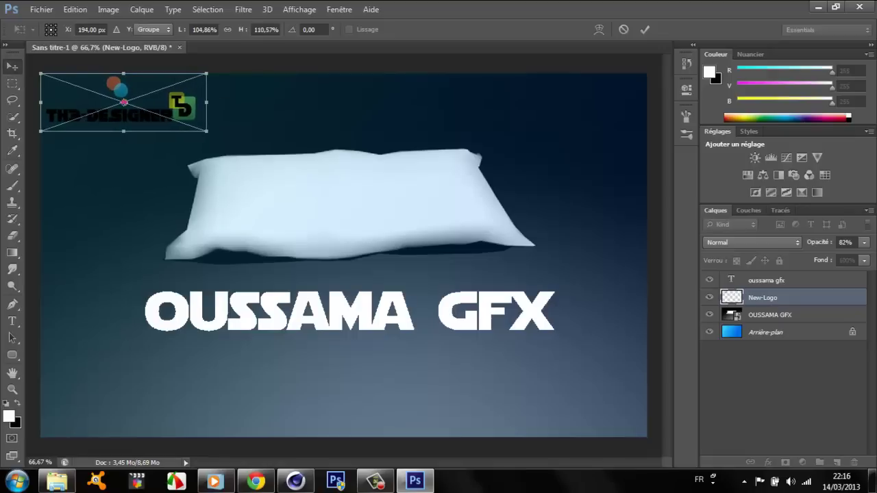
key("Return")
left_click(41, 9)
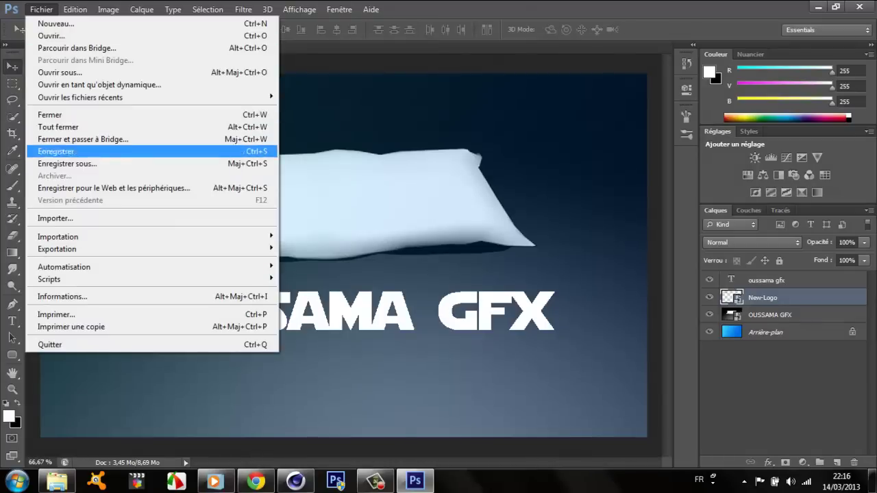
- Save a copy as JPEG, navigating into the Desktop's tuto PhotoShop folder
left_click(67, 164)
left_click(412, 309)
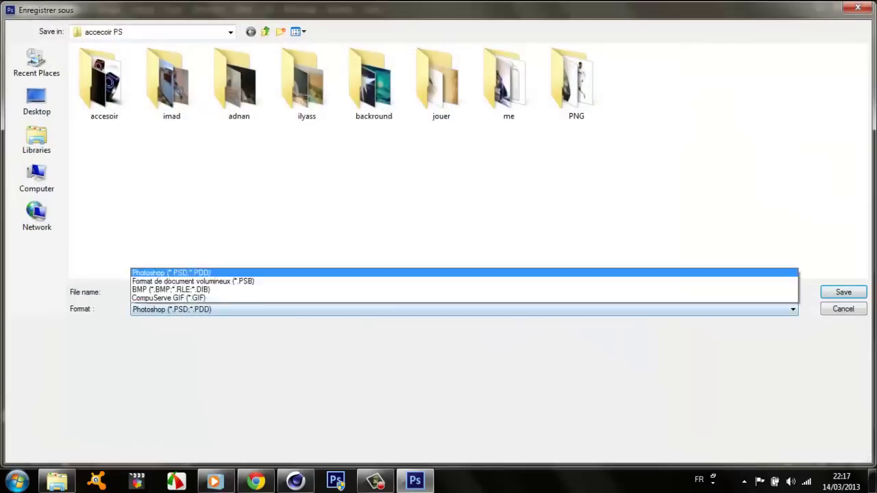
left_click(445, 197)
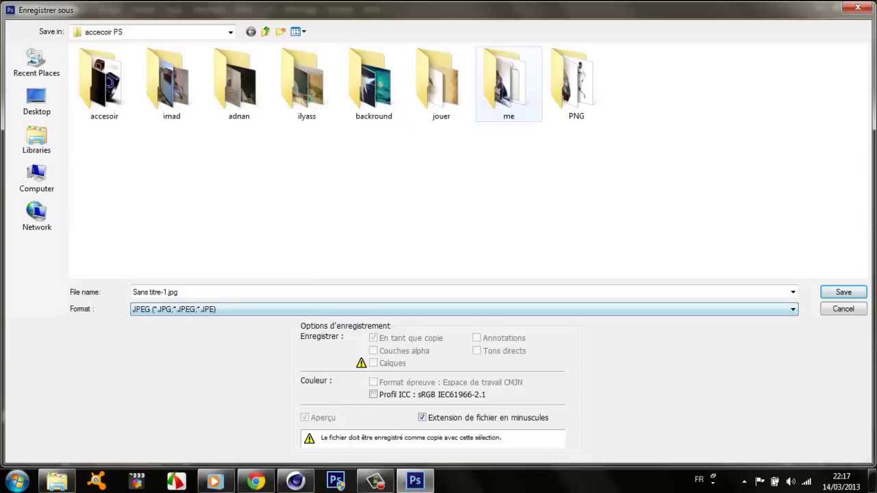
left_click(265, 32)
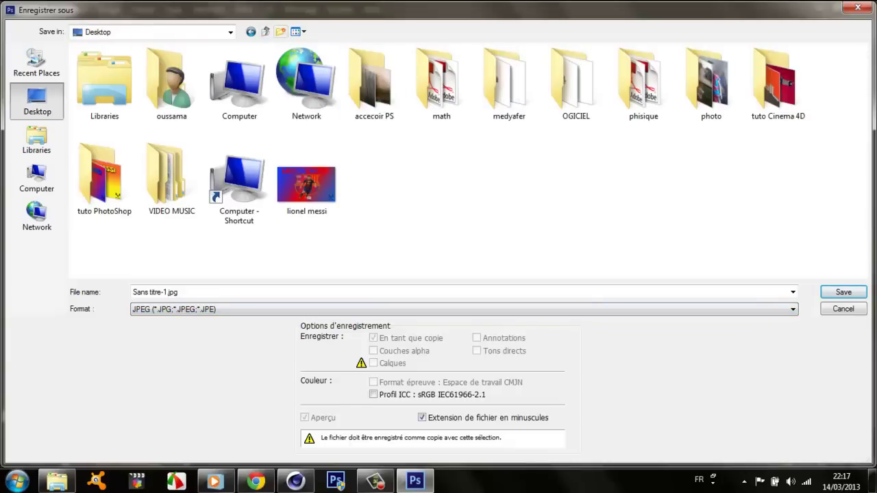
left_click_drag(306, 184, 113, 184)
left_click(377, 315)
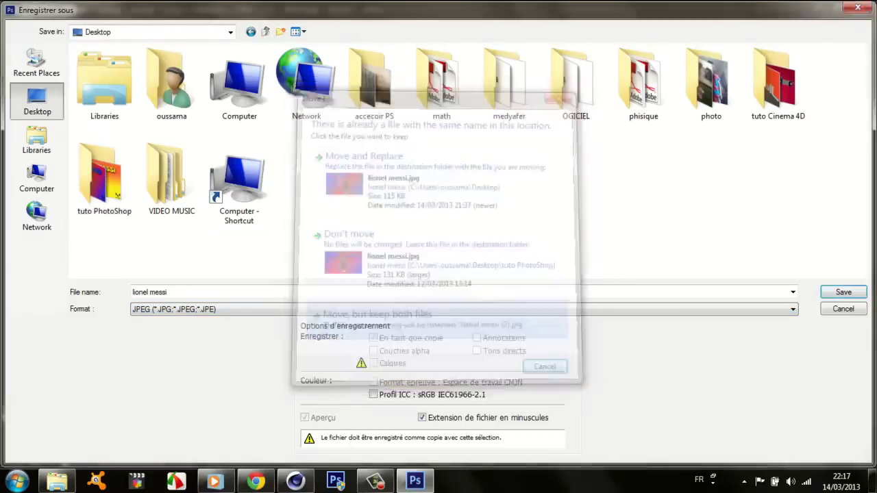
double_click(103, 177)
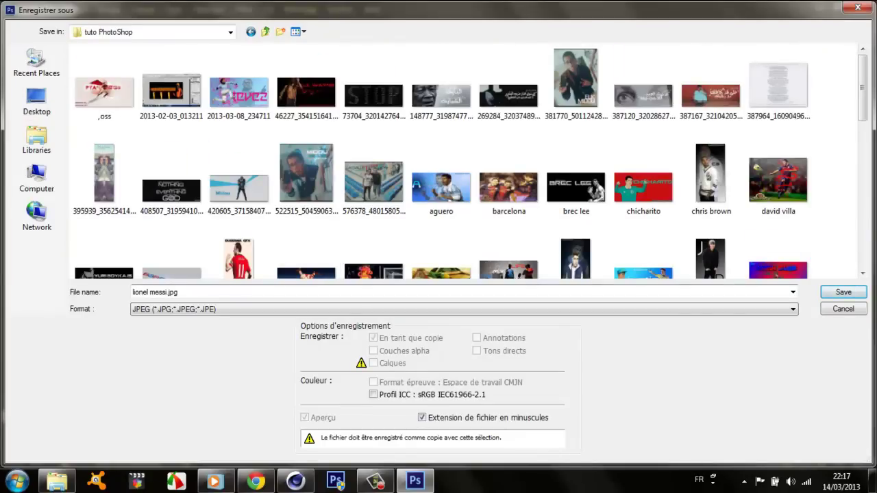
- Name the file 'oussama g' and save it, accepting the JPEG quality options
left_click(168, 292)
left_click(168, 292)
key("BackSpace")
key("BackSpace")
key("BackSpace")
key("BackSpace")
key("BackSpace")
key("BackSpace")
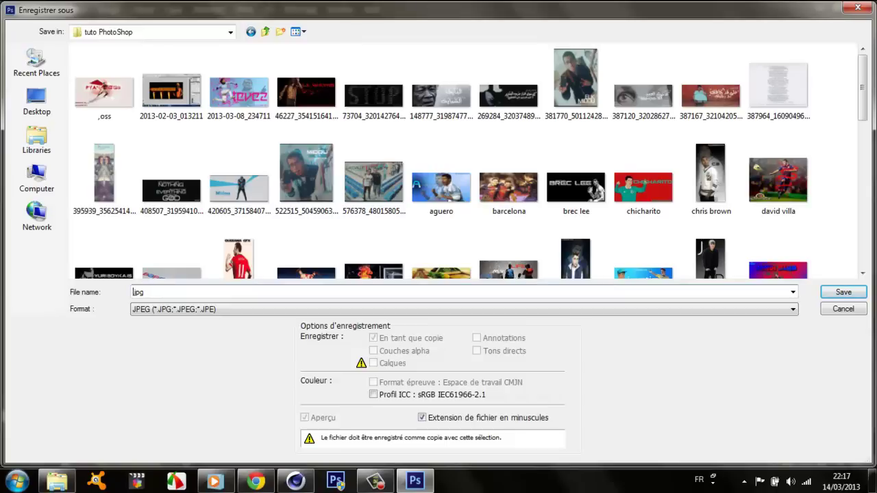
type("oussama")
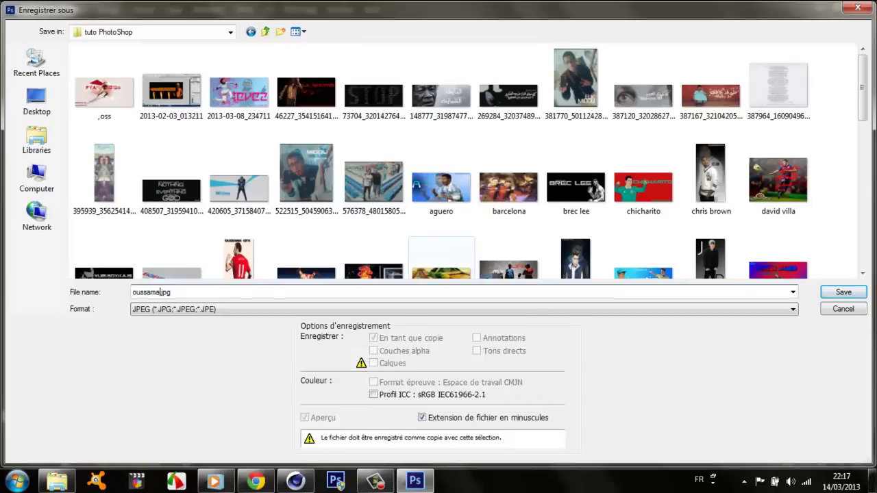
type(" gfx")
key("Return")
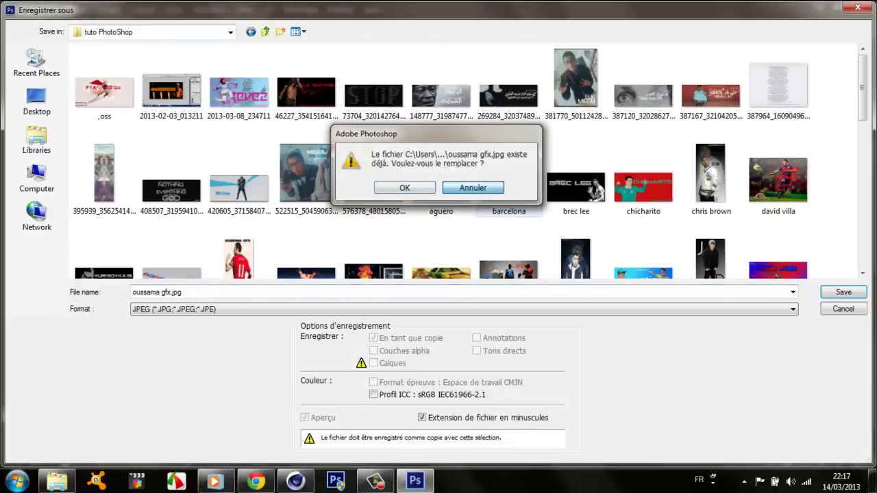
key("Escape")
key("shift+Tab")
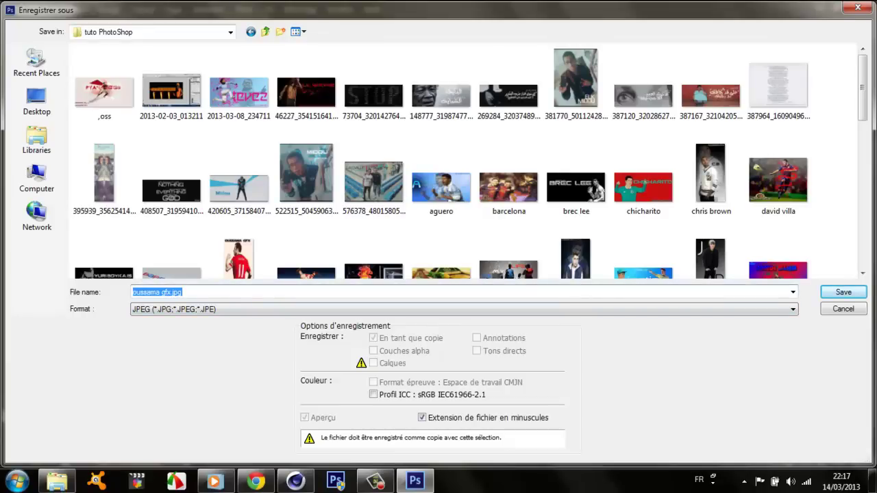
key("Home")
key("ctrl+shift+Right")
key("Delete")
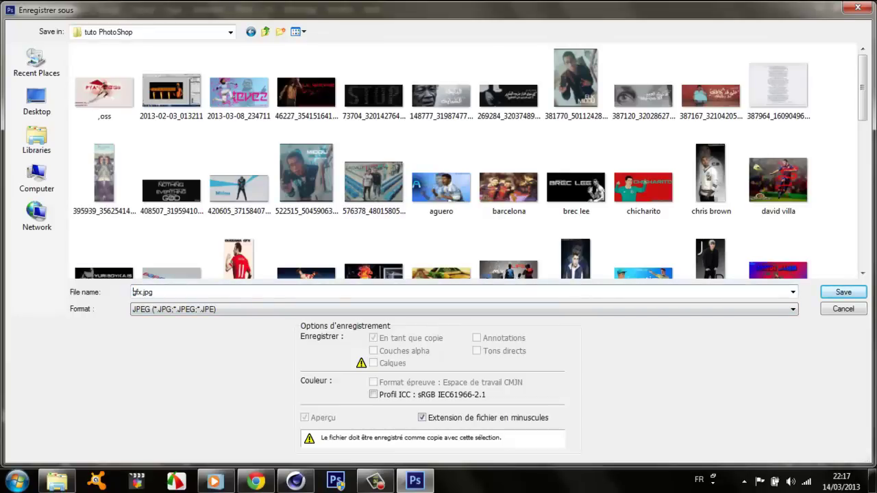
key("Return")
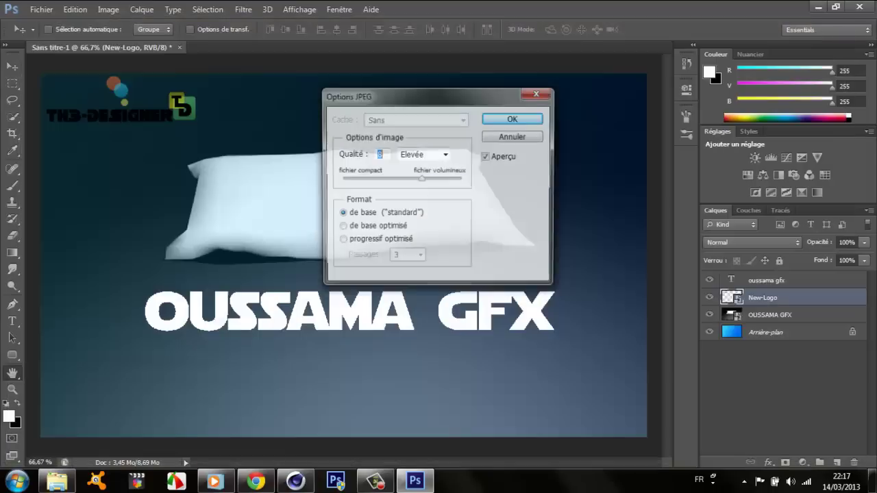
key("Return")
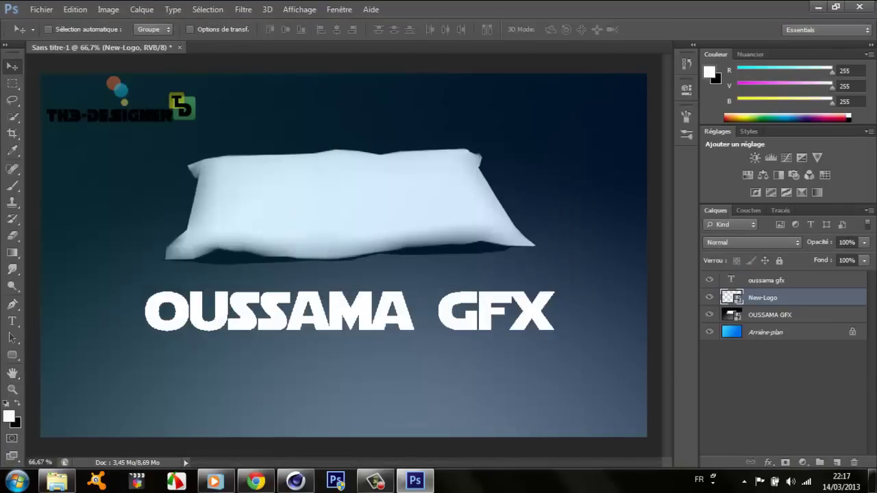
- Quit Photoshop without saving the layered document
key("ctrl+q")
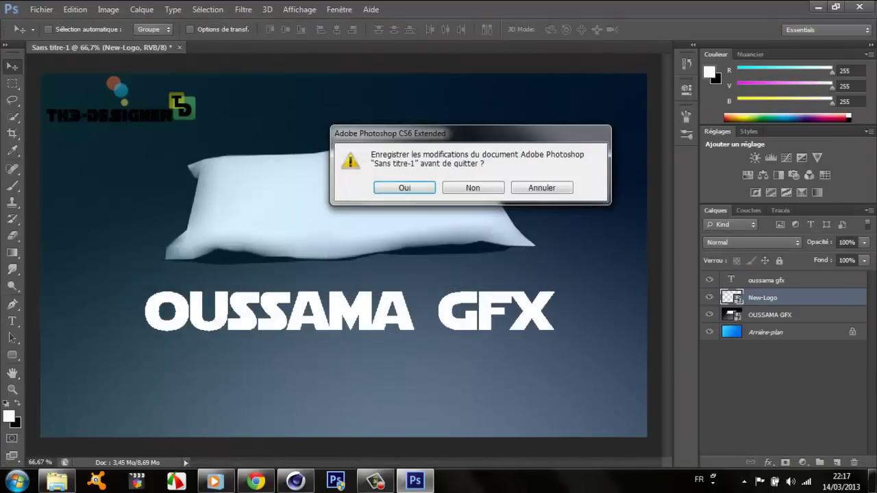
key("Tab")
key("Return")
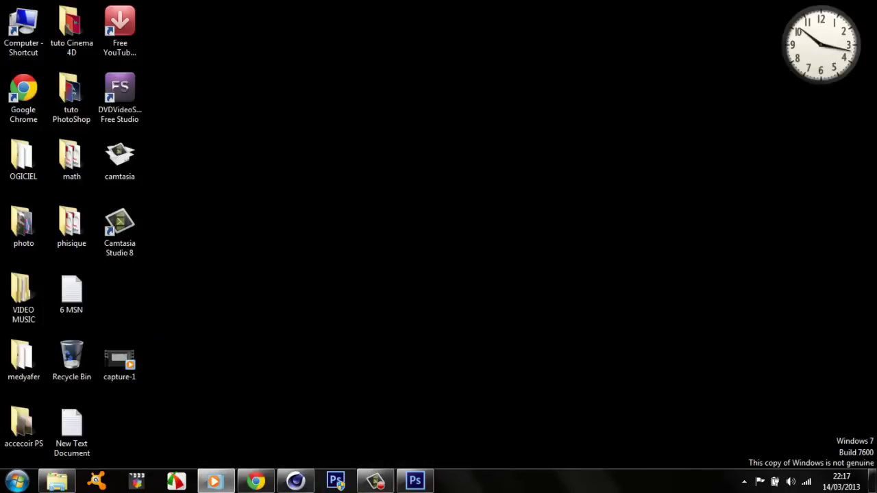
left_click(376, 482)
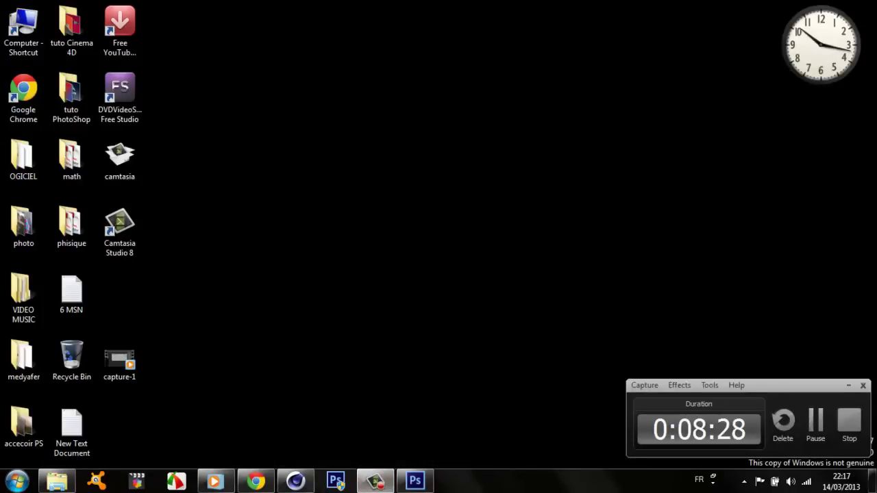